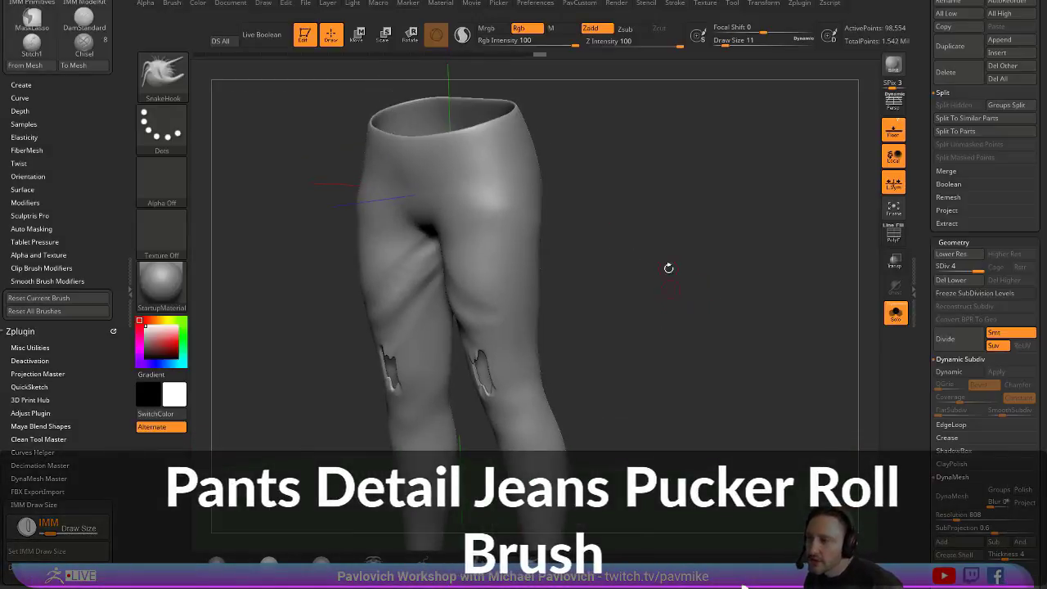
Step: Switch to the Skin_ZSphere2_1 pants subtool and turn it to a side view
{"action": "mouse_move", "coordinate": [923, 257]}
{"action": "left_mouse_down"}
{"action": "mouse_move", "coordinate": [923, 323]}
{"action": "mouse_move", "coordinate": [923, 239]}
{"action": "left_mouse_up"}
{"action": "left_click", "coordinate": [971, 250]}
{"action": "left_click_drag", "start_coordinate": [733, 302], "coordinate": [924, 237], "text": "shift"}
{"action": "left_click_drag", "start_coordinate": [761, 250], "coordinate": [604, 188], "text": "shift"}
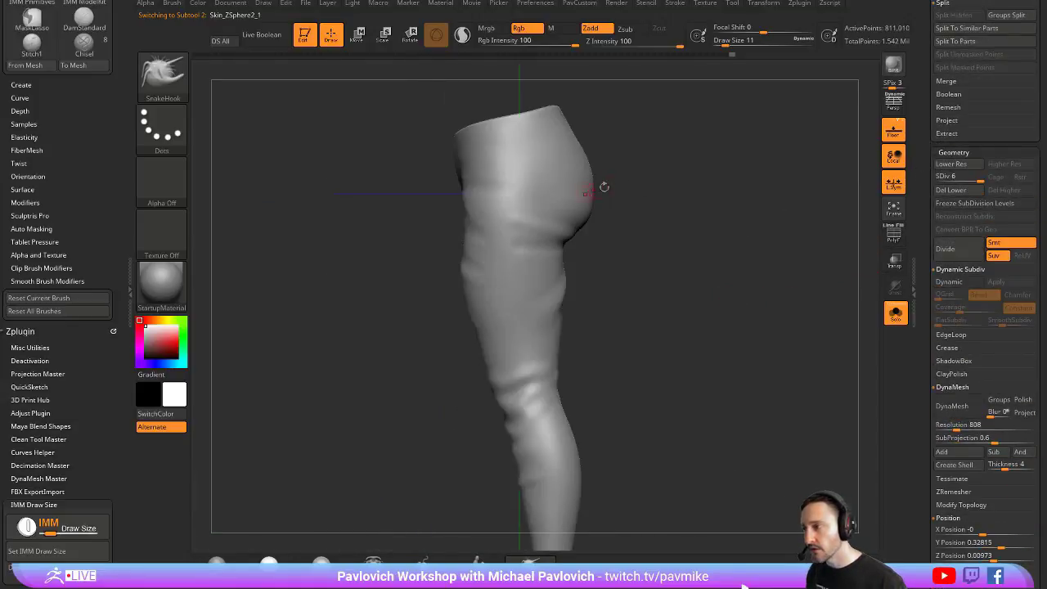
Step: Try to carve a side seam down the outer pant leg with the DamStandard brush at draw size 12
{"action": "key", "text": "b"}
{"action": "key", "text": "d"}
{"action": "key", "text": "s"}
{"action": "key", "text": "s"}
{"action": "left_click_drag", "start_coordinate": [502, 177], "coordinate": [511, 172]}
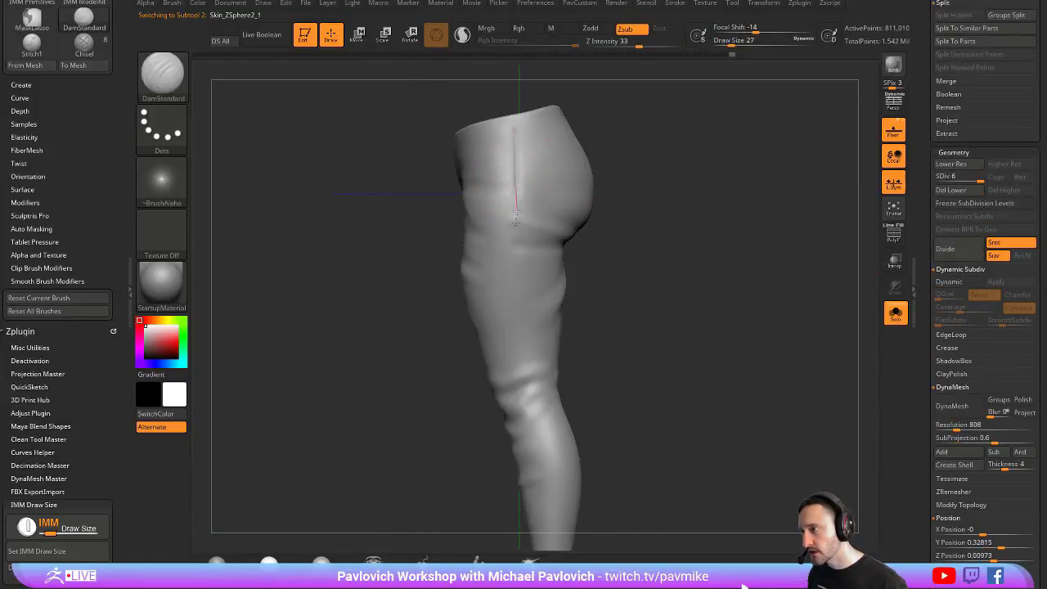
{"action": "left_click_drag", "start_coordinate": [516, 216], "coordinate": [516, 275]}
{"action": "key", "text": "ctrl+z"}
{"action": "key", "text": "s"}
{"action": "left_click_drag", "start_coordinate": [518, 190], "coordinate": [534, 426]}
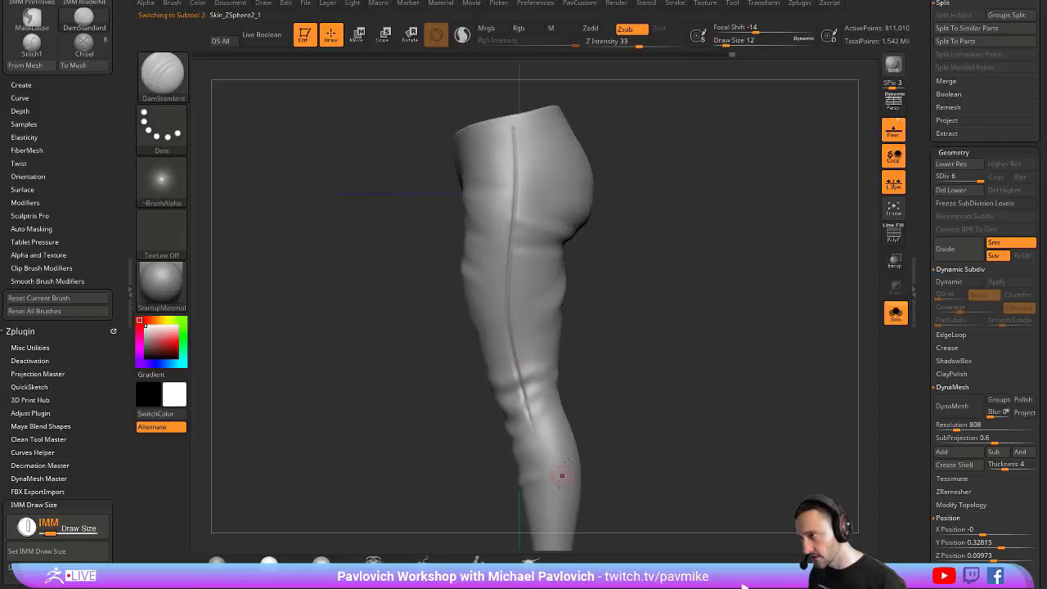
{"action": "left_click_drag", "start_coordinate": [704, 344], "coordinate": [728, 337]}
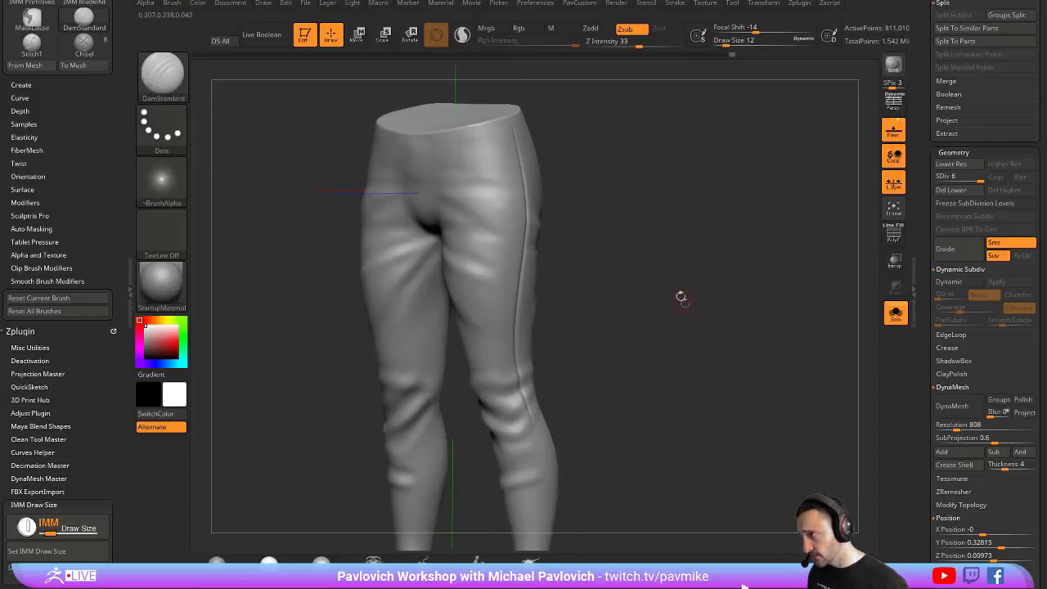
{"action": "key", "text": "ctrl+z"}
Step: Clear the canvas and set up a Plane3D in edit mode as a polymesh with its wireframe shown
{"action": "key", "text": "t"}
{"action": "key", "text": "ctrl+n"}
{"action": "left_click_drag", "start_coordinate": [932, 246], "coordinate": [934, 483]}
{"action": "left_click", "coordinate": [959, 168]}
{"action": "left_click", "coordinate": [962, 134]}
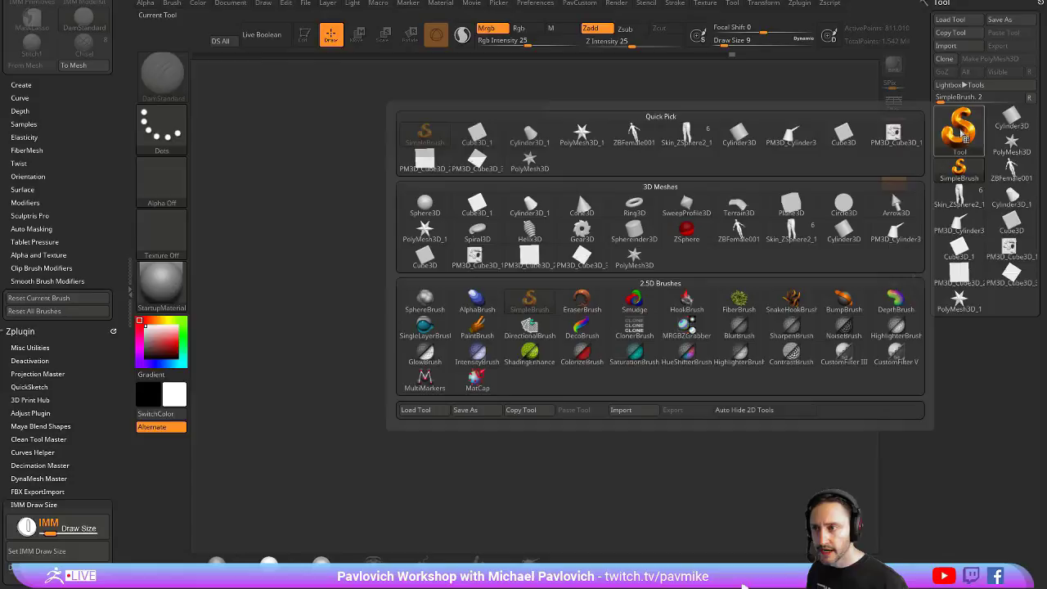
{"action": "left_click", "coordinate": [791, 204]}
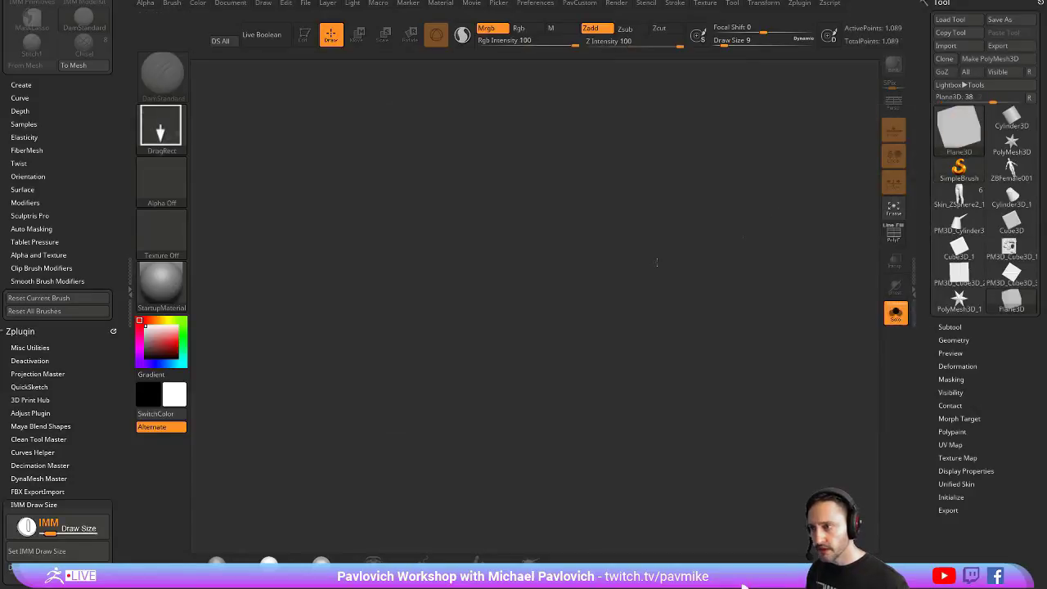
{"action": "left_click_drag", "start_coordinate": [394, 313], "coordinate": [303, 214]}
{"action": "left_click", "coordinate": [305, 42]}
{"action": "key", "text": "shift+f"}
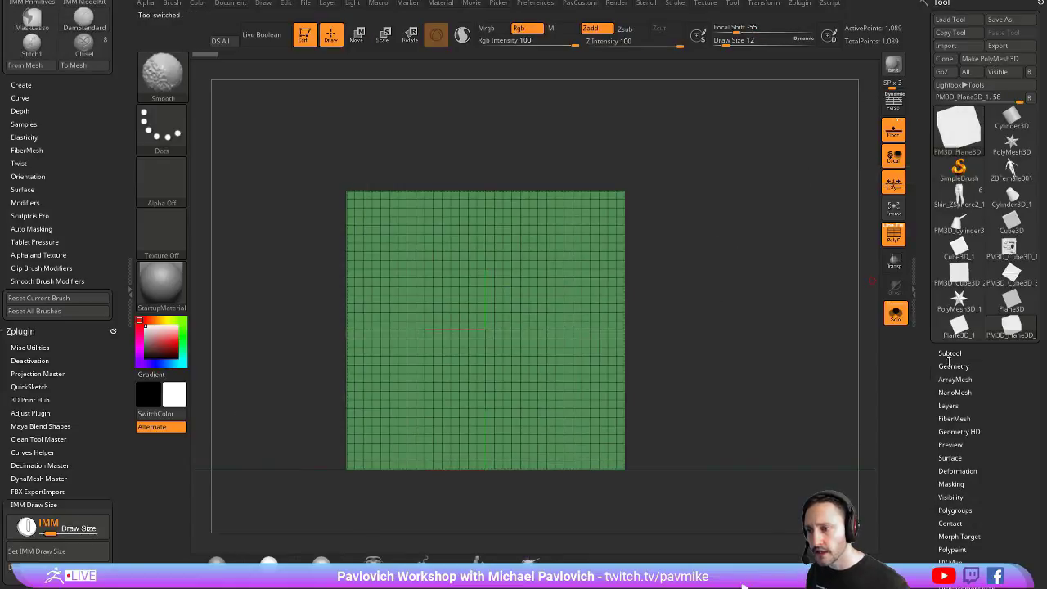
Step: Reconstruct the plane's subdivision levels down to a single polygon and delete the higher levels
{"action": "left_click", "coordinate": [954, 367]}
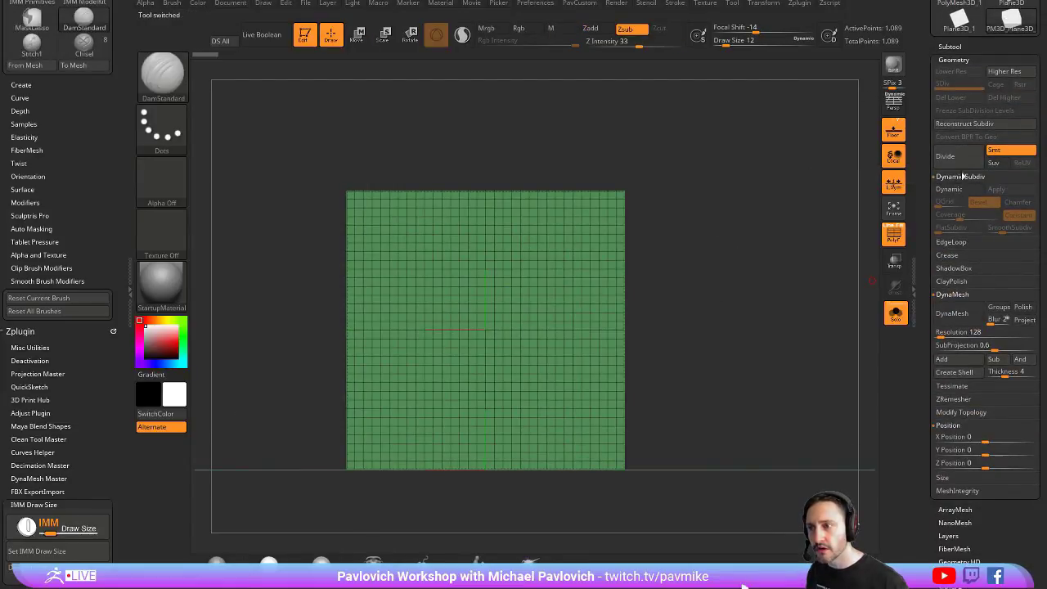
{"action": "left_click", "coordinate": [972, 123]}
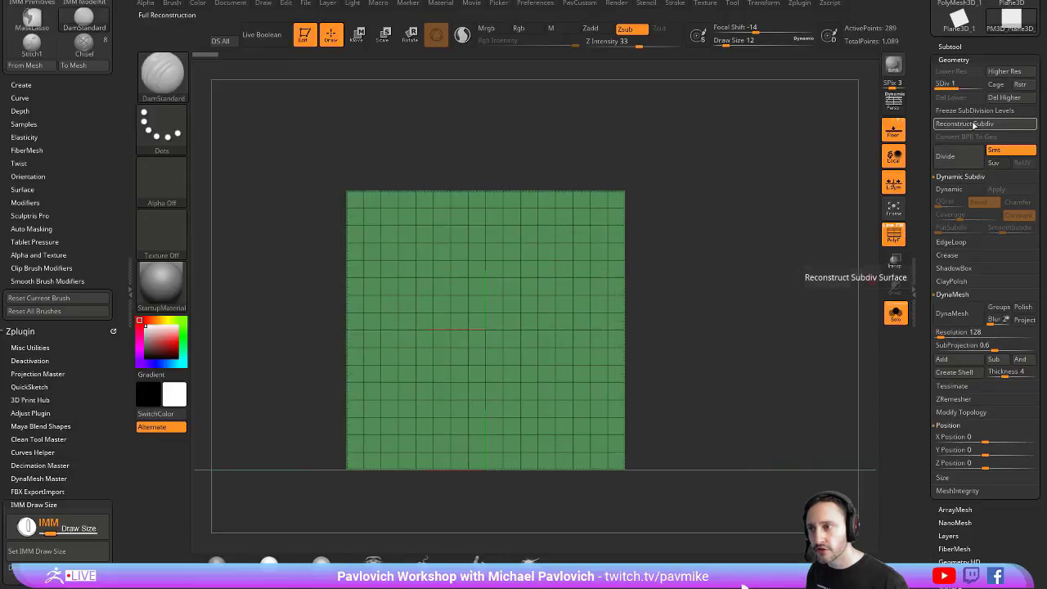
{"action": "left_click", "coordinate": [972, 124]}
{"action": "left_click", "coordinate": [972, 123]}
{"action": "left_click", "coordinate": [975, 125]}
{"action": "left_click", "coordinate": [972, 124]}
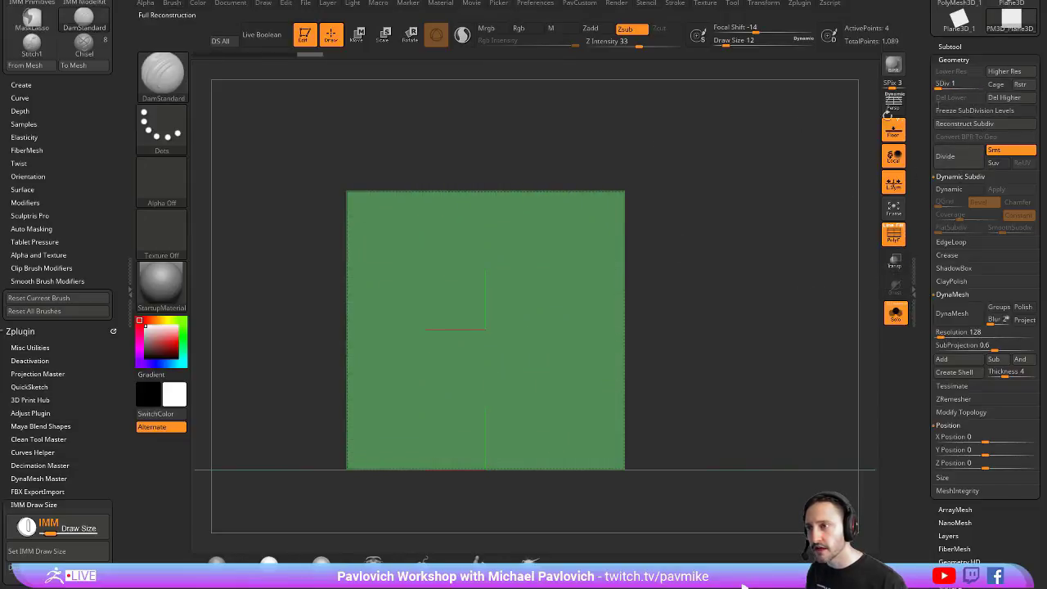
{"action": "left_click", "coordinate": [998, 98]}
Step: Scale the plane narrower horizontally into a tall, thin strip
{"action": "key", "text": "w"}
{"action": "left_click_drag", "start_coordinate": [448, 330], "coordinate": [619, 323]}
{"action": "key", "text": "q"}
{"action": "left_click_drag", "start_coordinate": [621, 253], "coordinate": [636, 247]}
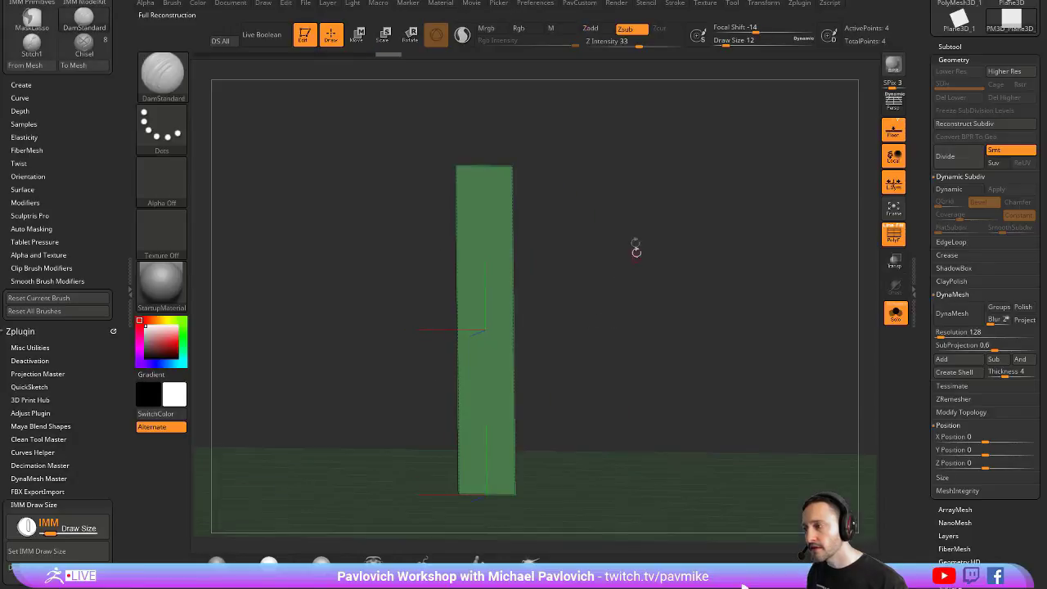
Step: Insert multiple evenly spaced edge loops across and along the strip with ZModeler to form a square grid
{"action": "key", "text": "space"}
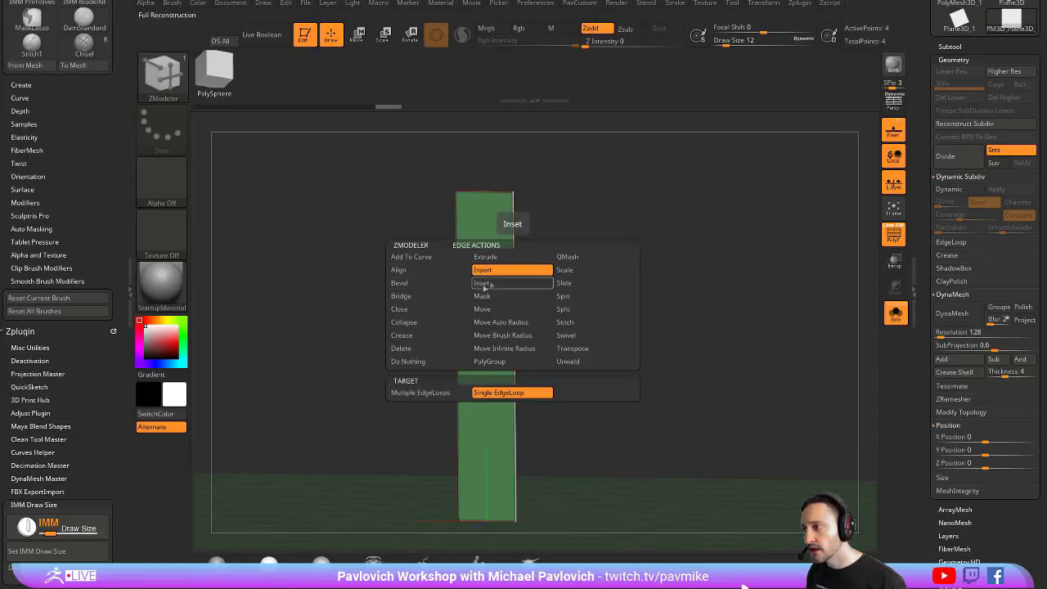
{"action": "left_click", "coordinate": [453, 392]}
{"action": "left_click_drag", "start_coordinate": [515, 279], "coordinate": [513, 233]}
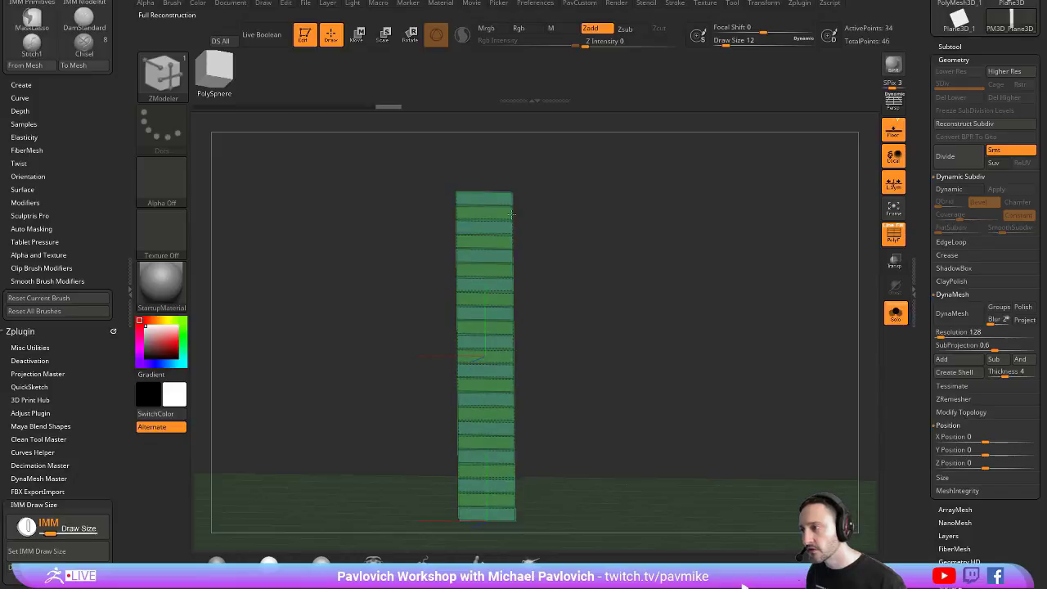
{"action": "left_click", "coordinate": [484, 213]}
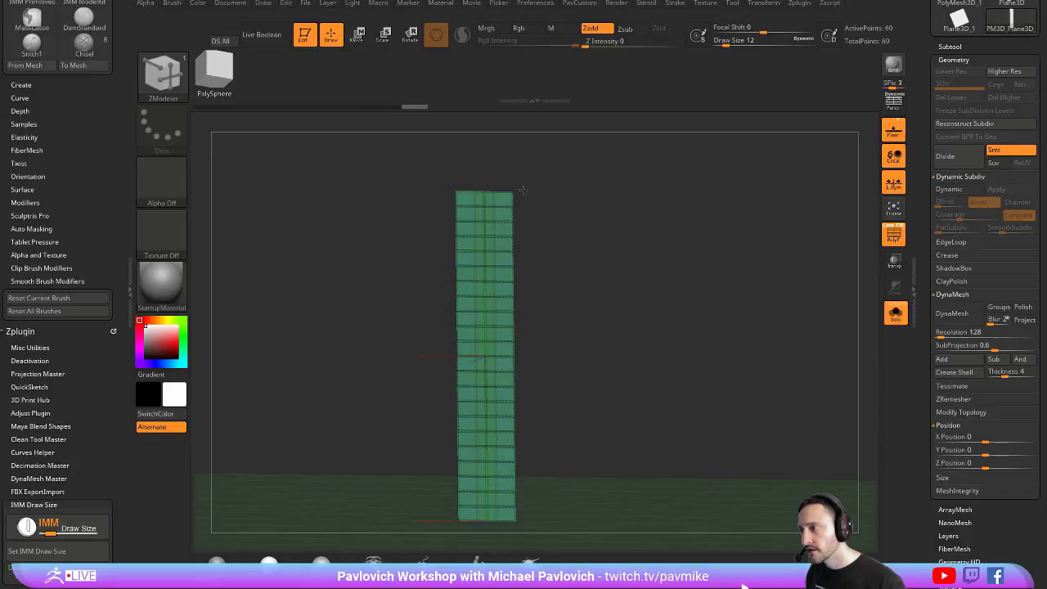
{"action": "left_click", "coordinate": [521, 188]}
Step: Assign the whole strip to one polygroup and remove all of its creases
{"action": "key", "text": "ctrl+w"}
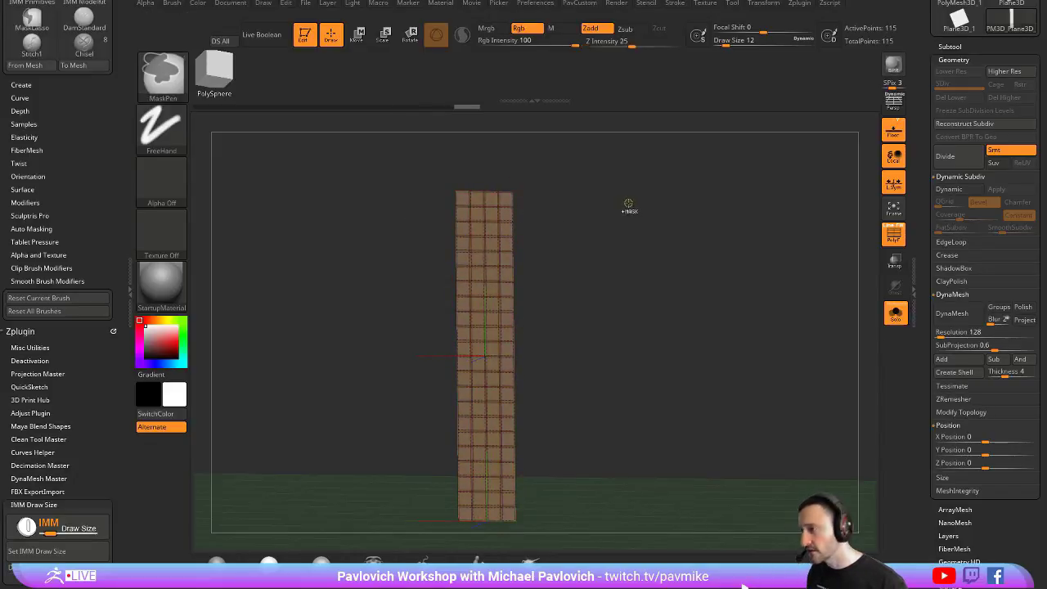
{"action": "key", "text": "2"}
{"action": "mouse_move", "coordinate": [580, 4]}
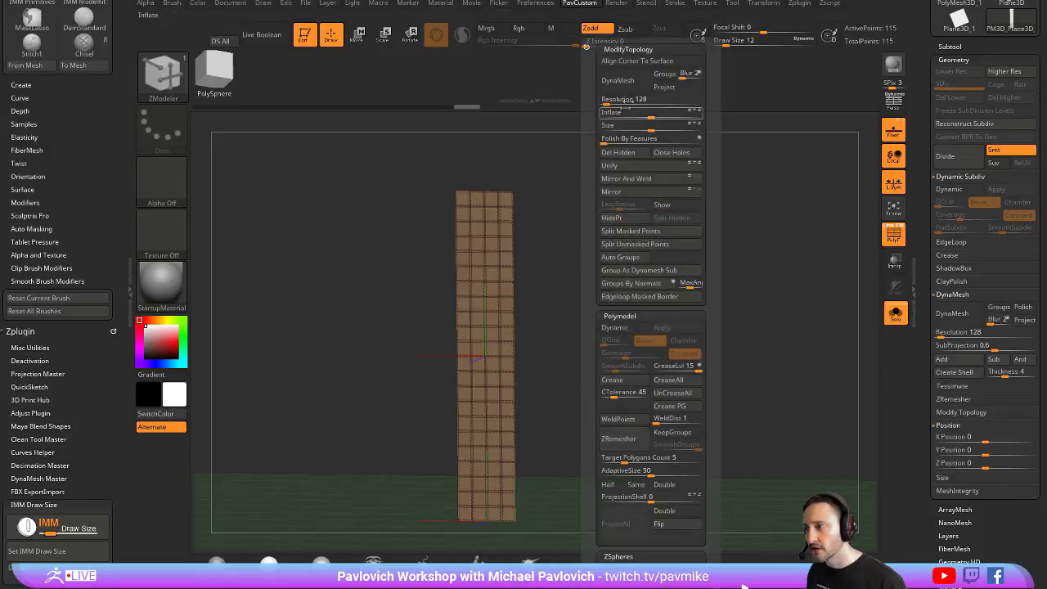
{"action": "left_click", "coordinate": [666, 392]}
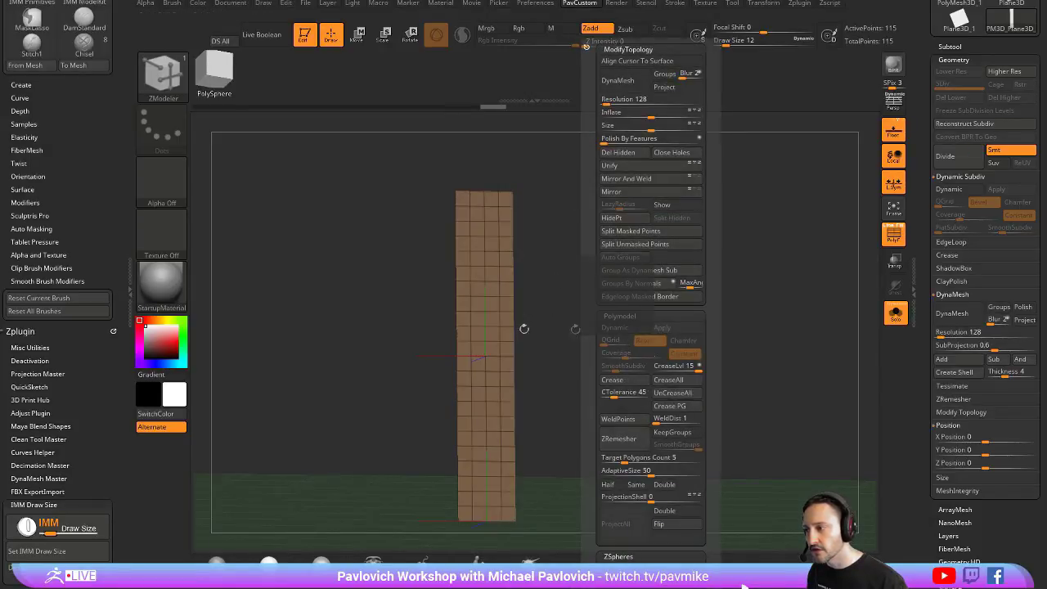
Step: Try to subdivide the strip once with smoothing on and inspect its wireframe from the front
{"action": "left_click_drag", "start_coordinate": [584, 319], "coordinate": [643, 288], "text": "shift"}
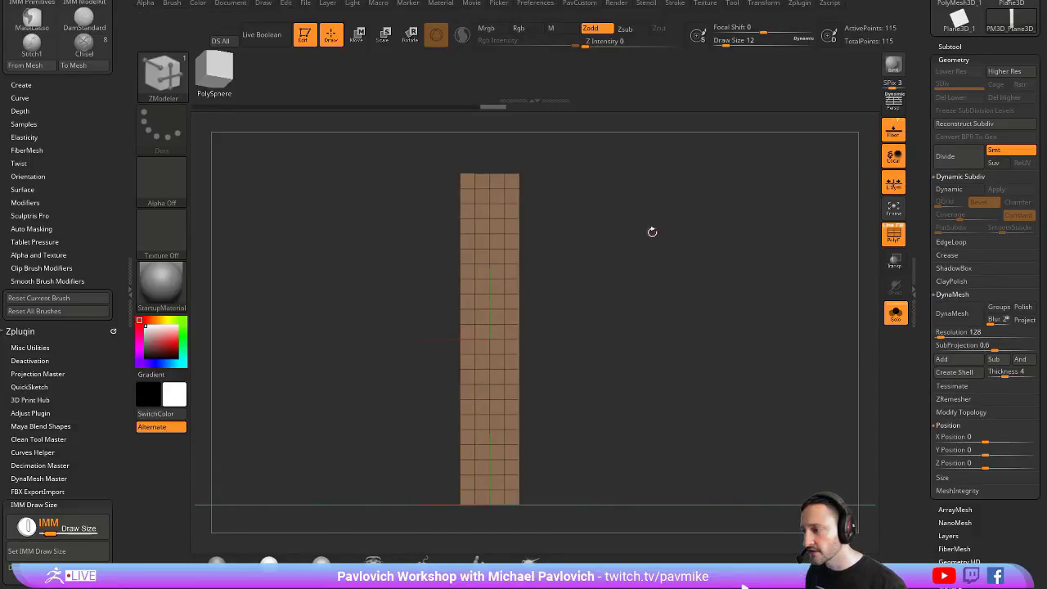
{"action": "left_click_drag", "start_coordinate": [679, 233], "coordinate": [657, 265]}
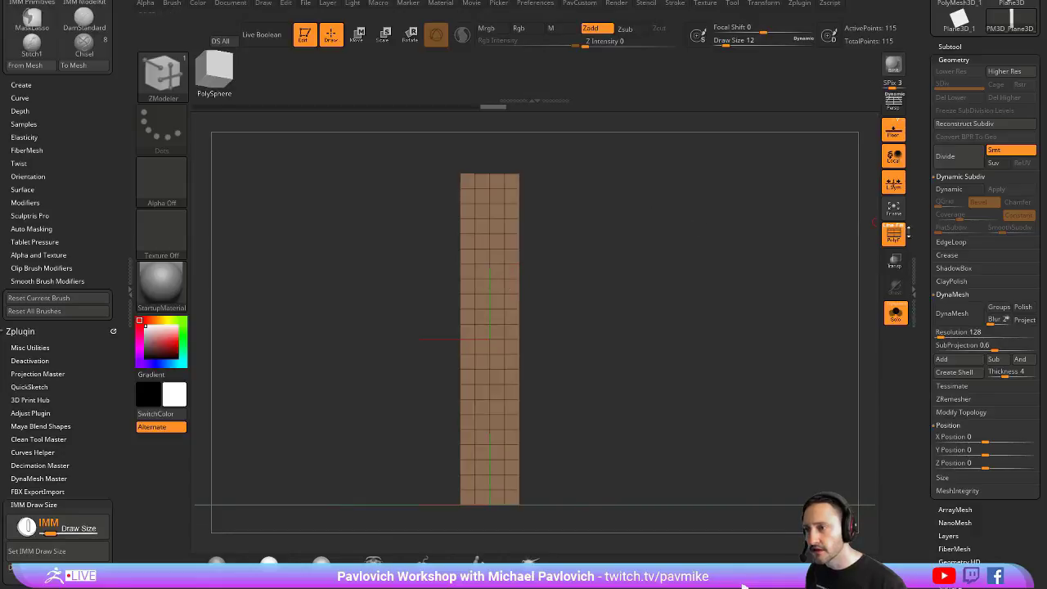
{"action": "left_click", "coordinate": [893, 234]}
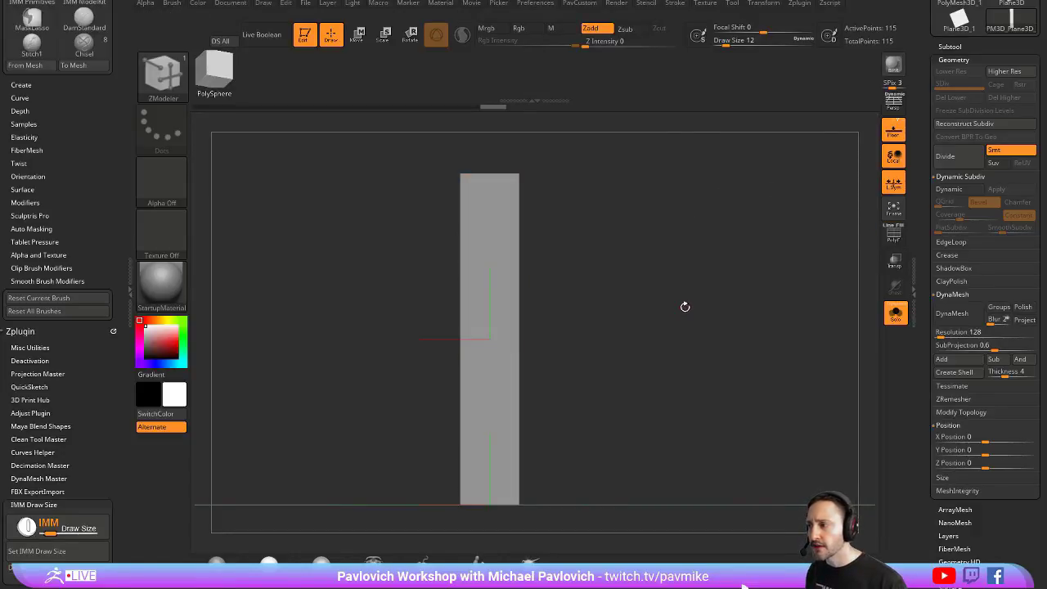
{"action": "mouse_move", "coordinate": [923, 298]}
{"action": "left_mouse_down"}
{"action": "mouse_move", "coordinate": [922, 218]}
{"action": "mouse_move", "coordinate": [922, 301]}
{"action": "left_mouse_up"}
{"action": "key", "text": "ctrl+d"}
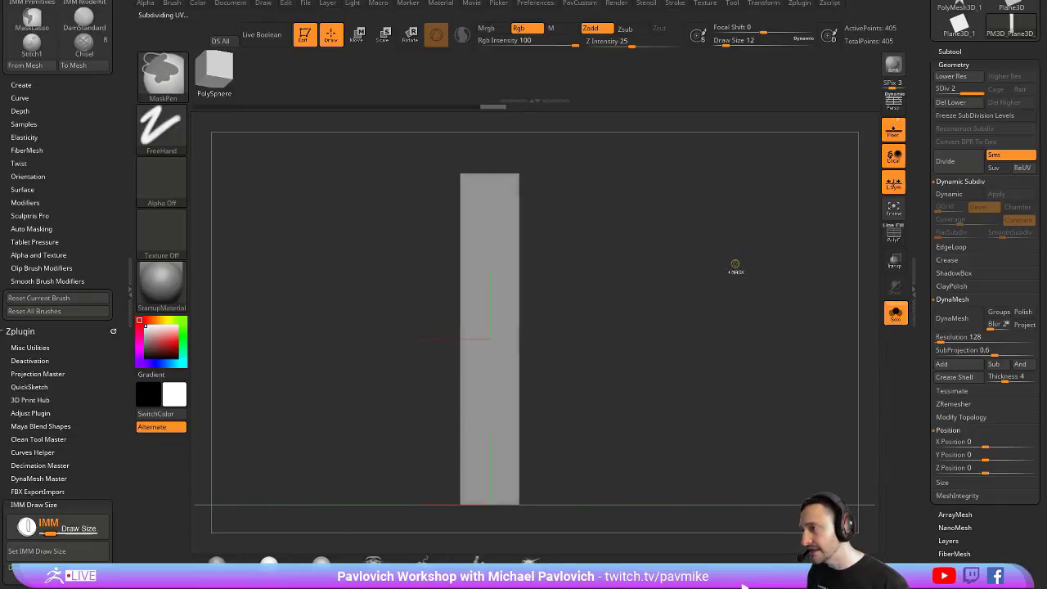
{"action": "left_click", "coordinate": [893, 234]}
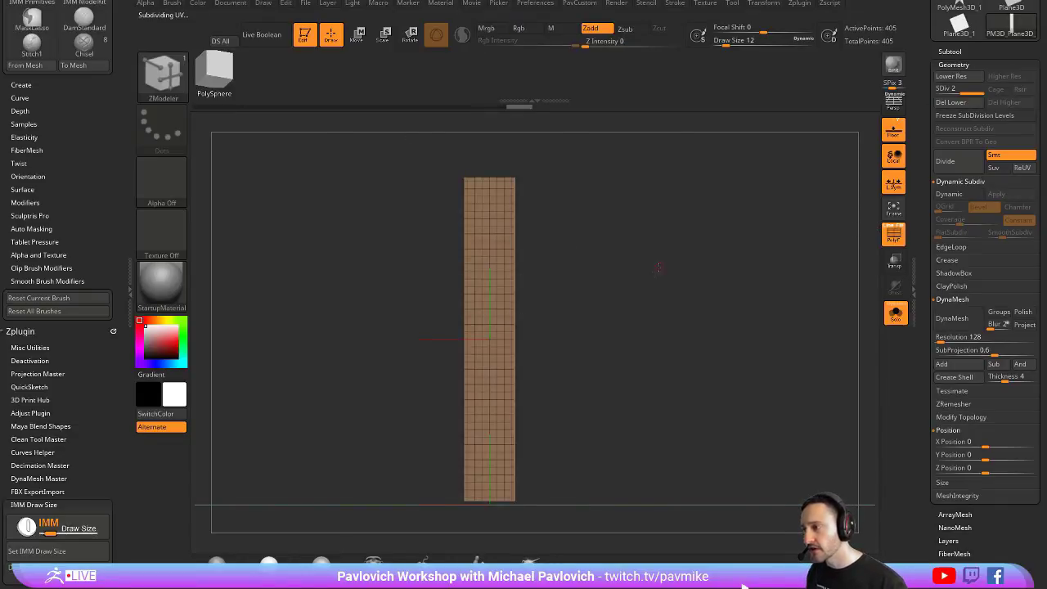
{"action": "left_click_drag", "start_coordinate": [451, 117], "coordinate": [651, 270]}
{"action": "key", "text": "ctrl+z"}
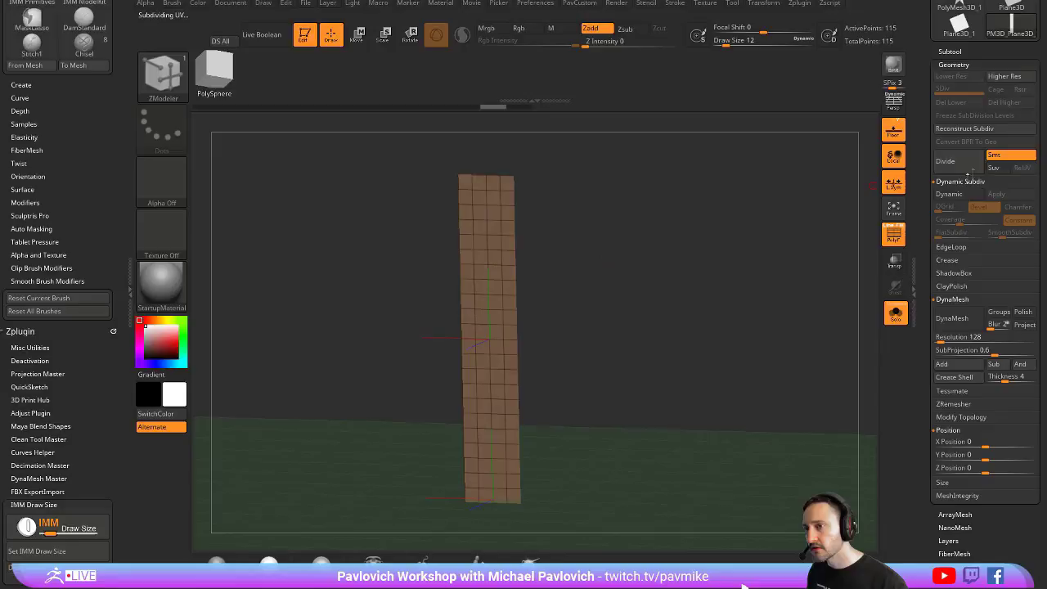
Step: Subdivide the strip to level 4 with smoothing turned off and hide the wireframe
{"action": "left_click", "coordinate": [949, 164]}
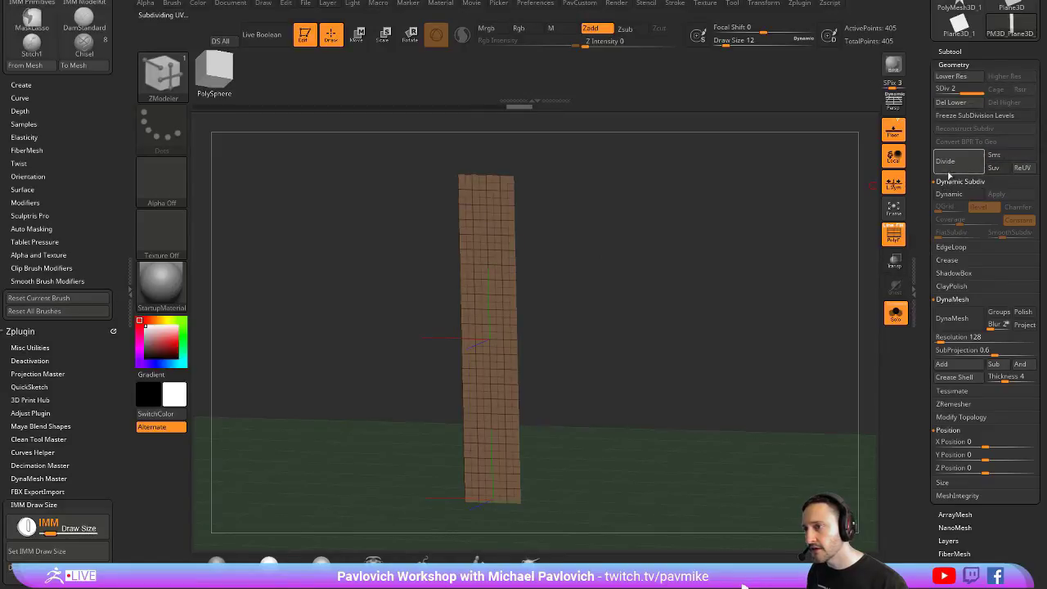
{"action": "left_click_drag", "start_coordinate": [765, 270], "coordinate": [795, 266], "text": "shift"}
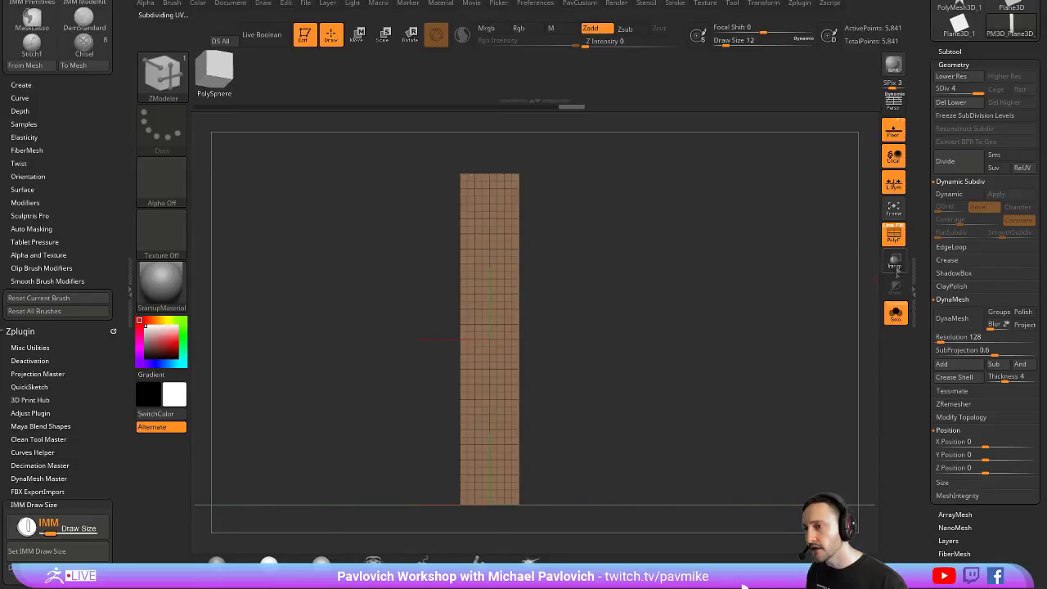
{"action": "left_click", "coordinate": [894, 235]}
Step: Mask the strip's wider right side along its full length, leaving the narrow left band unmasked
{"action": "left_click_drag", "start_coordinate": [478, 141], "coordinate": [482, 521], "text": "ctrl"}
{"action": "mouse_move", "coordinate": [605, 220]}
{"action": "left_mouse_down"}
{"action": "mouse_move", "coordinate": [610, 242]}
{"action": "mouse_move", "coordinate": [597, 224]}
{"action": "left_mouse_up"}
{"action": "left_click_drag", "start_coordinate": [566, 167], "coordinate": [588, 240], "text": "ctrl"}
{"action": "left_click_drag", "start_coordinate": [420, 151], "coordinate": [477, 500], "text": "ctrl"}
{"action": "left_click", "coordinate": [575, 199], "text": "ctrl"}
Step: Move the unmasked left band in depth to form a step along the seam line
{"action": "key", "text": "w"}
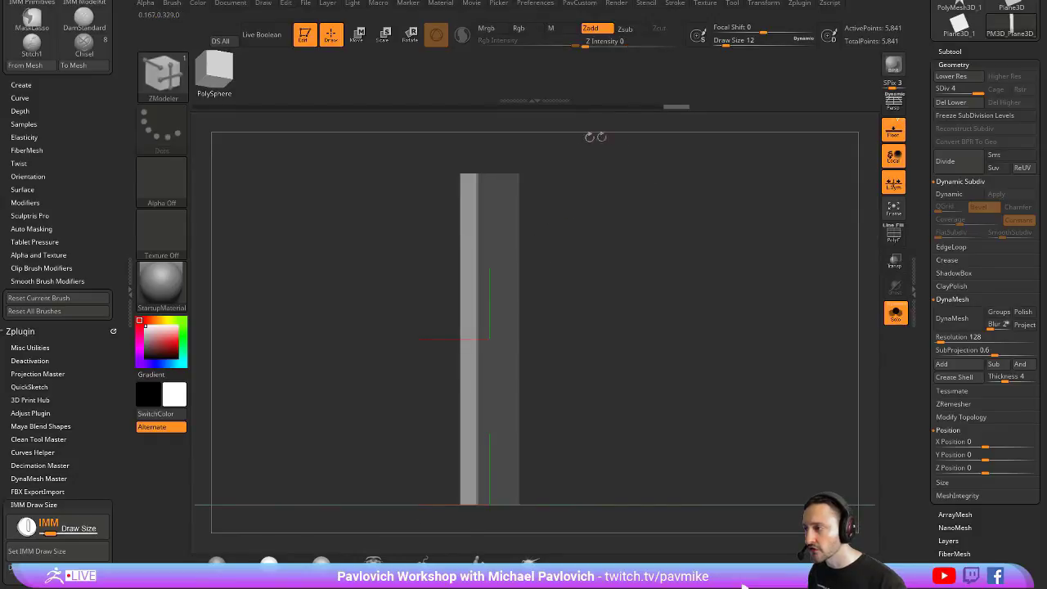
{"action": "left_click", "coordinate": [459, 174], "text": "alt"}
{"action": "left_click_drag", "start_coordinate": [601, 156], "coordinate": [604, 215]}
{"action": "left_click_drag", "start_coordinate": [500, 188], "coordinate": [497, 195]}
{"action": "left_click_drag", "start_coordinate": [624, 236], "coordinate": [640, 129]}
{"action": "mouse_move", "coordinate": [686, 221]}
{"action": "left_mouse_down", "text": "alt"}
{"action": "mouse_move", "coordinate": [698, 206]}
{"action": "mouse_move", "coordinate": [666, 222]}
{"action": "mouse_move", "coordinate": [699, 218]}
{"action": "mouse_move", "coordinate": [696, 236]}
{"action": "left_mouse_up", "text": "alt"}
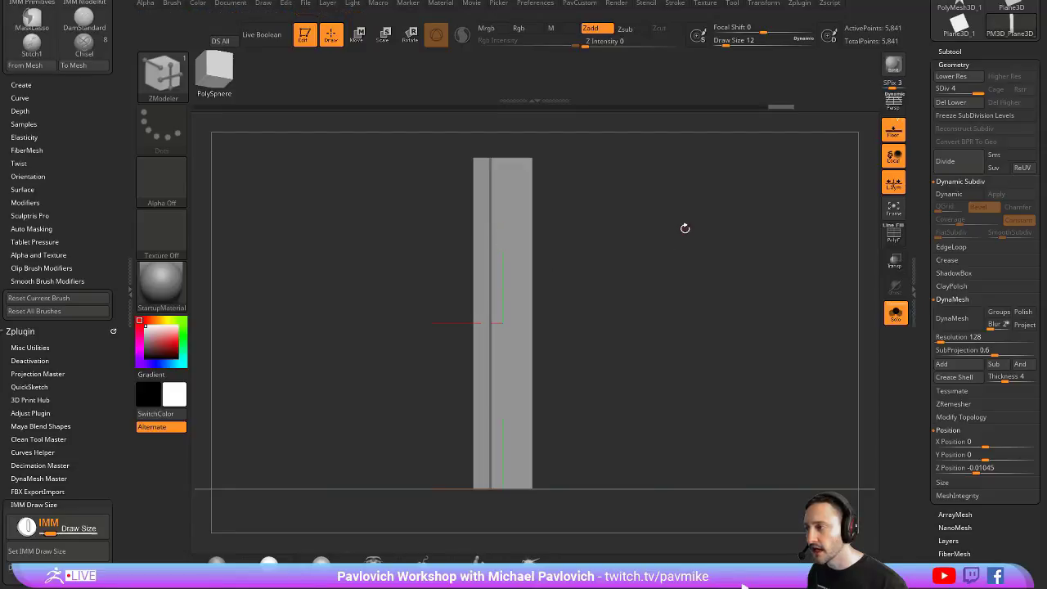
Step: Adjust the stepped seam from the top view to close the gap between the narrow and wide sections
{"action": "left_click_drag", "start_coordinate": [688, 224], "coordinate": [640, 179]}
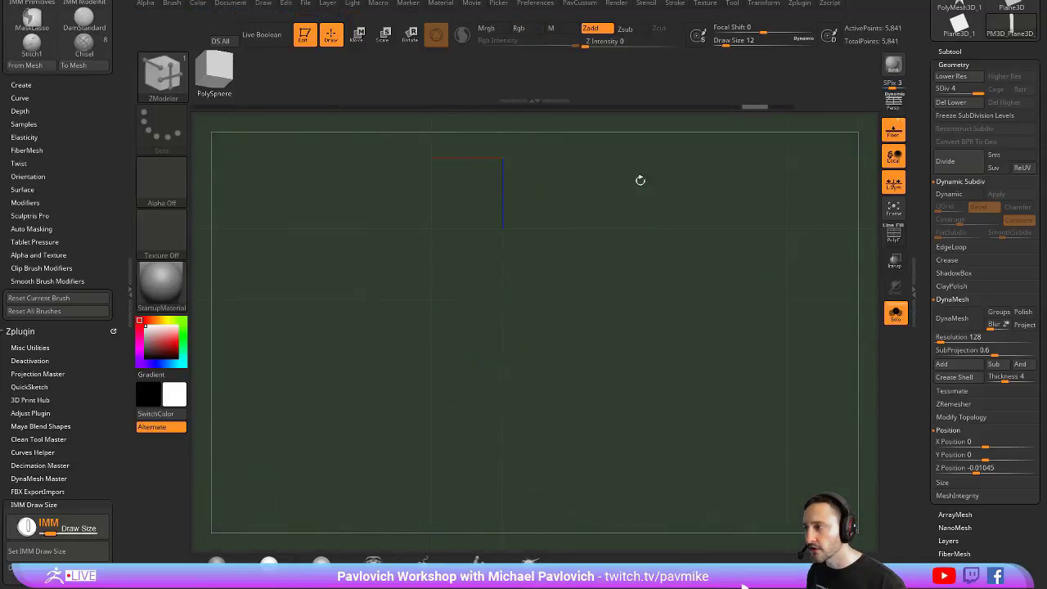
{"action": "key", "text": "w"}
{"action": "left_click_drag", "start_coordinate": [530, 170], "coordinate": [531, 171]}
{"action": "key", "text": "q"}
{"action": "mouse_move", "coordinate": [683, 179]}
{"action": "left_mouse_down"}
{"action": "mouse_move", "coordinate": [693, 212]}
{"action": "mouse_move", "coordinate": [647, 215]}
{"action": "mouse_move", "coordinate": [677, 200]}
{"action": "left_mouse_up"}
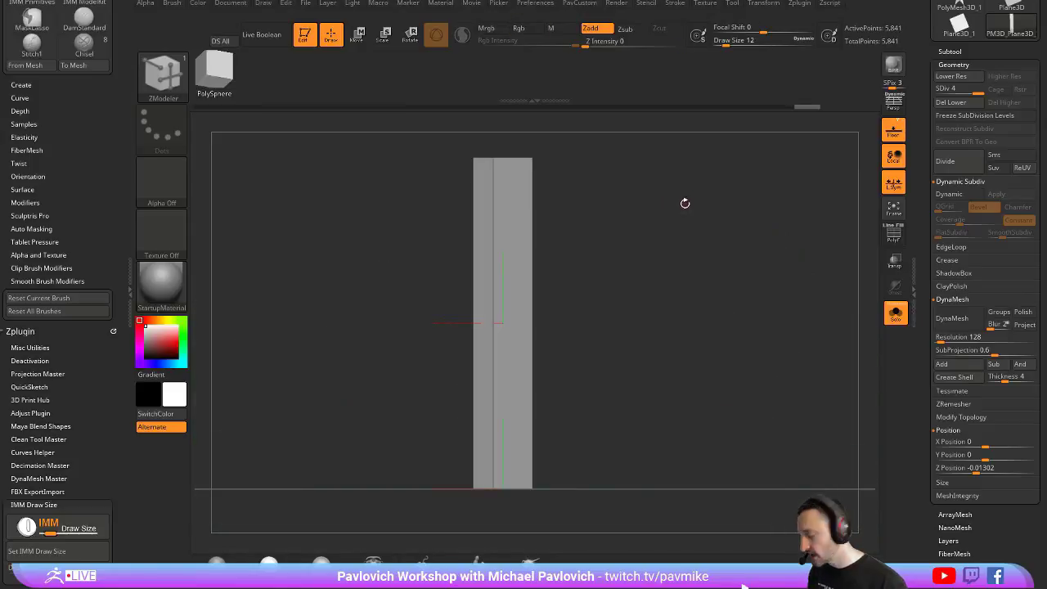
Step: Try to divide the strip to subdivision level 5 without smoothing
{"action": "key", "text": "ctrl+d"}
{"action": "left_click_drag", "start_coordinate": [677, 157], "coordinate": [666, 187]}
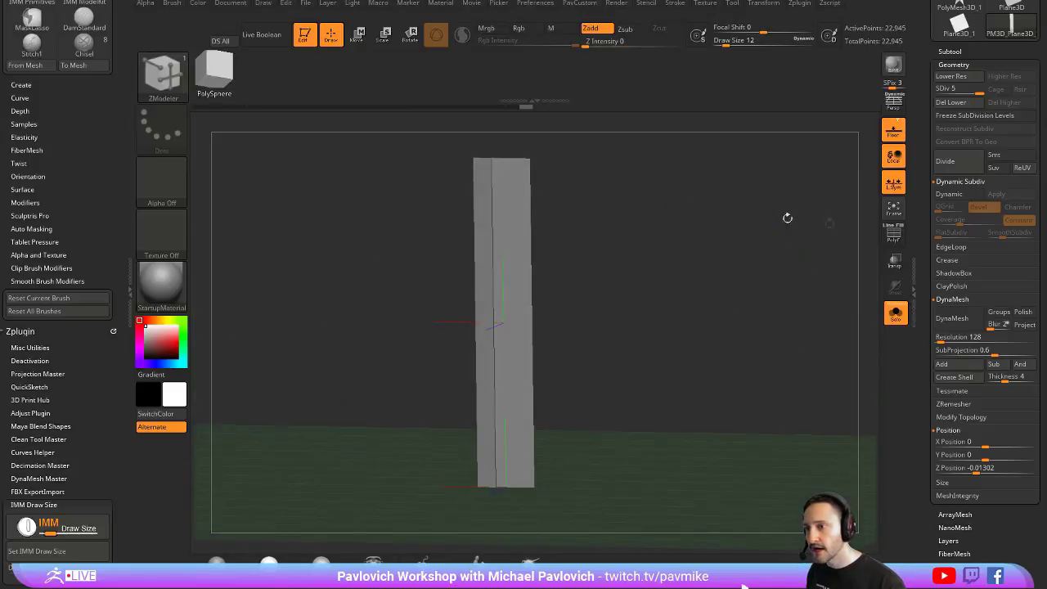
{"action": "key", "text": "shift+d"}
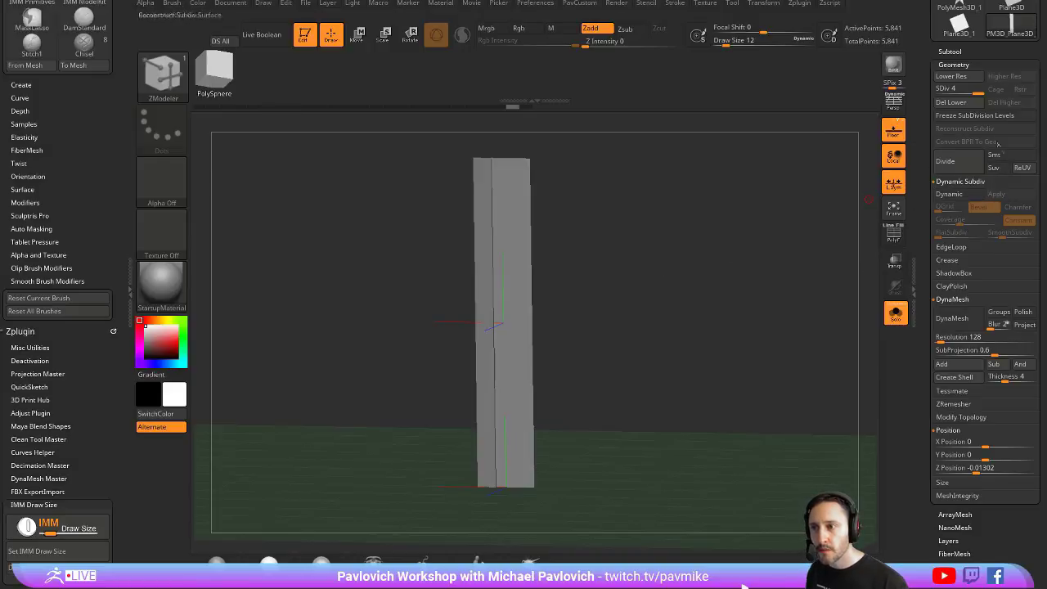
Step: Divide the strip to level 5 with smoothing on and soften the seam using the Smooth brush at size 51
{"action": "left_click", "coordinate": [970, 167]}
{"action": "left_click_drag", "start_coordinate": [720, 219], "coordinate": [654, 218], "text": "shift"}
{"action": "key", "text": "s"}
{"action": "left_click_drag", "start_coordinate": [507, 215], "coordinate": [519, 215]}
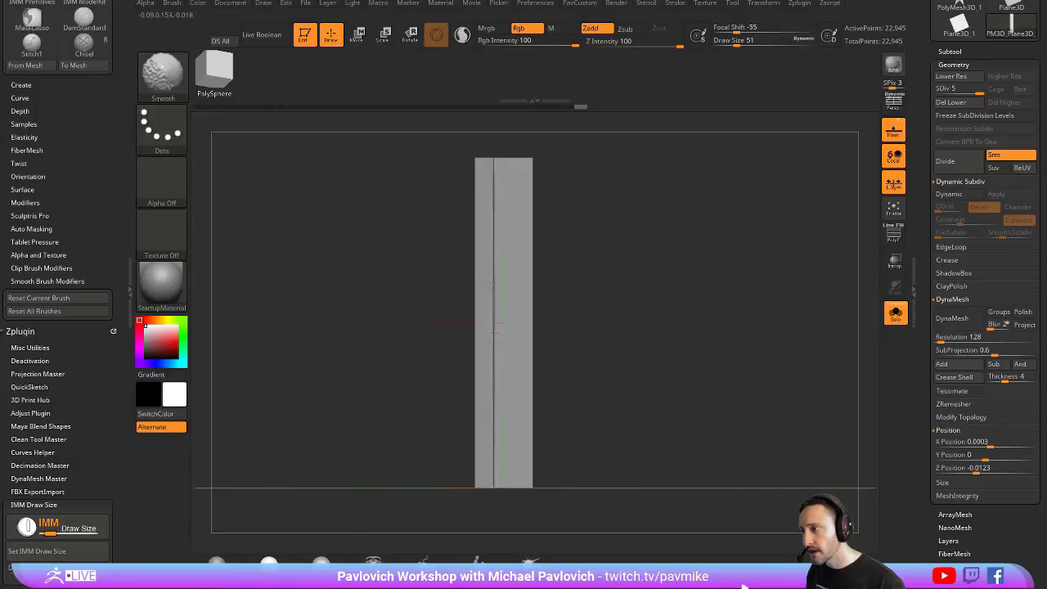
{"action": "left_click_drag", "start_coordinate": [631, 259], "coordinate": [690, 316]}
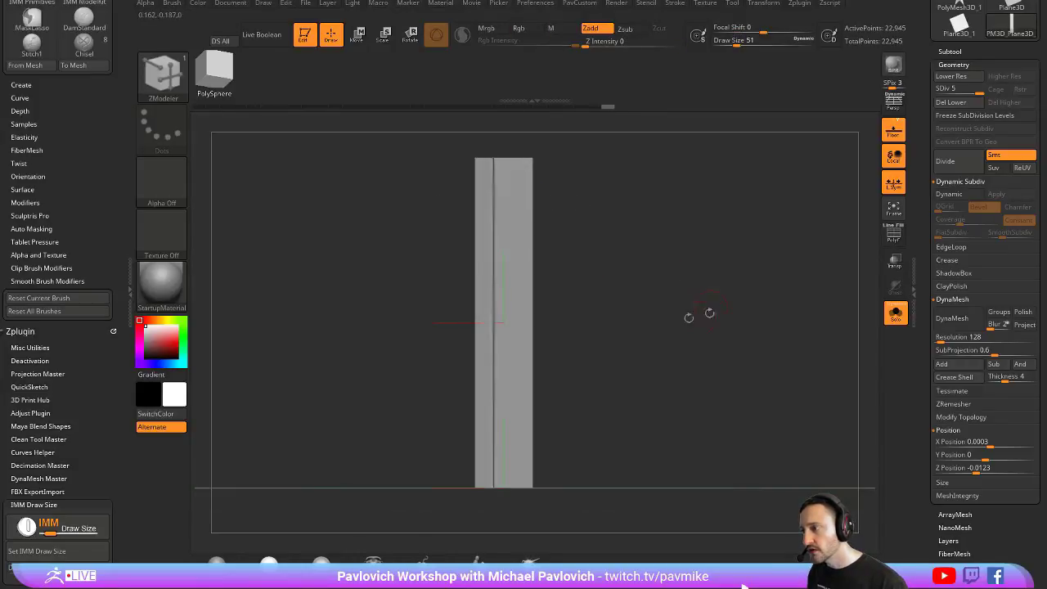
Step: Sculpt a raised horizontal pucker across the wide section near the strip's upper end with the Standard brush at draw size 56
{"action": "left_click_drag", "start_coordinate": [662, 188], "coordinate": [668, 211], "text": "alt"}
{"action": "key", "text": "b"}
{"action": "key", "text": "s"}
{"action": "key", "text": "t"}
{"action": "key", "text": "s"}
{"action": "key", "text": "s"}
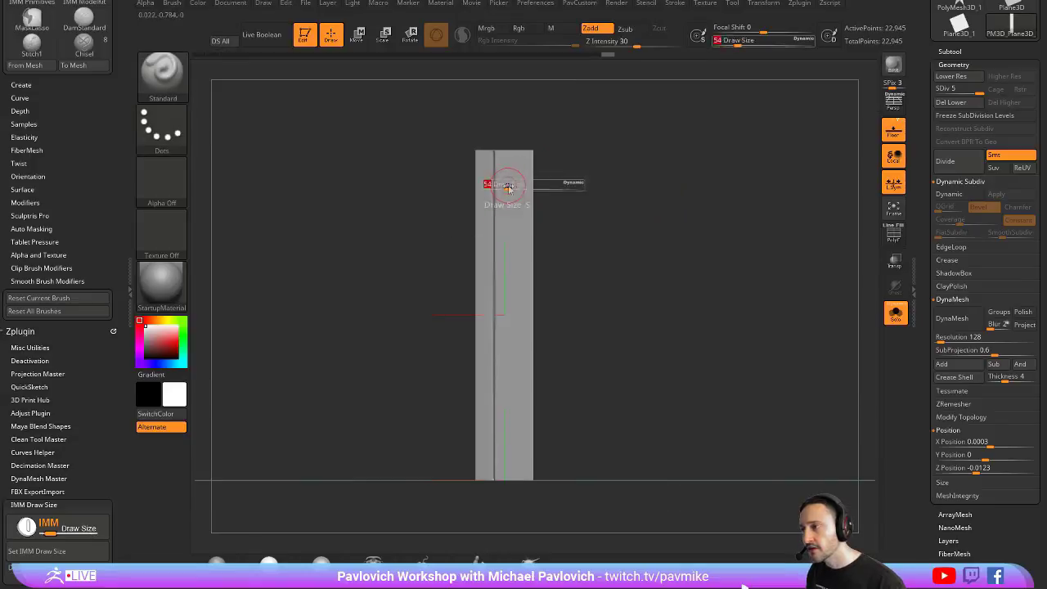
{"action": "left_click_drag", "start_coordinate": [507, 182], "coordinate": [511, 183]}
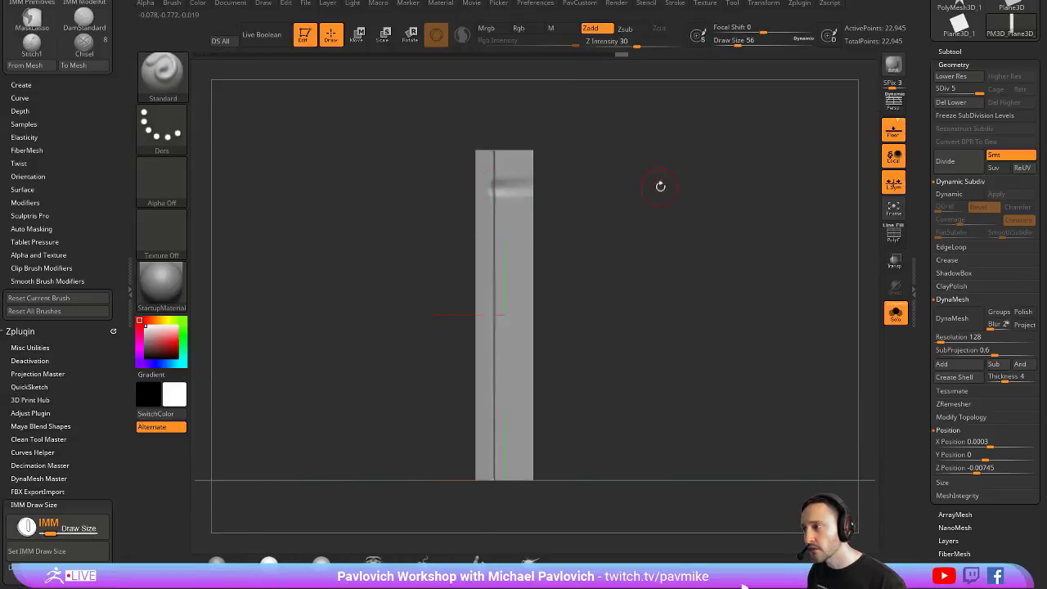
Step: Mask the strip's narrow section along its full length, leaving the wide section free for sculpting
{"action": "left_click_drag", "start_coordinate": [428, 120], "coordinate": [501, 519], "text": "ctrl"}
{"action": "key", "text": "s"}
{"action": "left_click_drag", "start_coordinate": [512, 187], "coordinate": [509, 187]}
{"action": "key", "text": "3"}
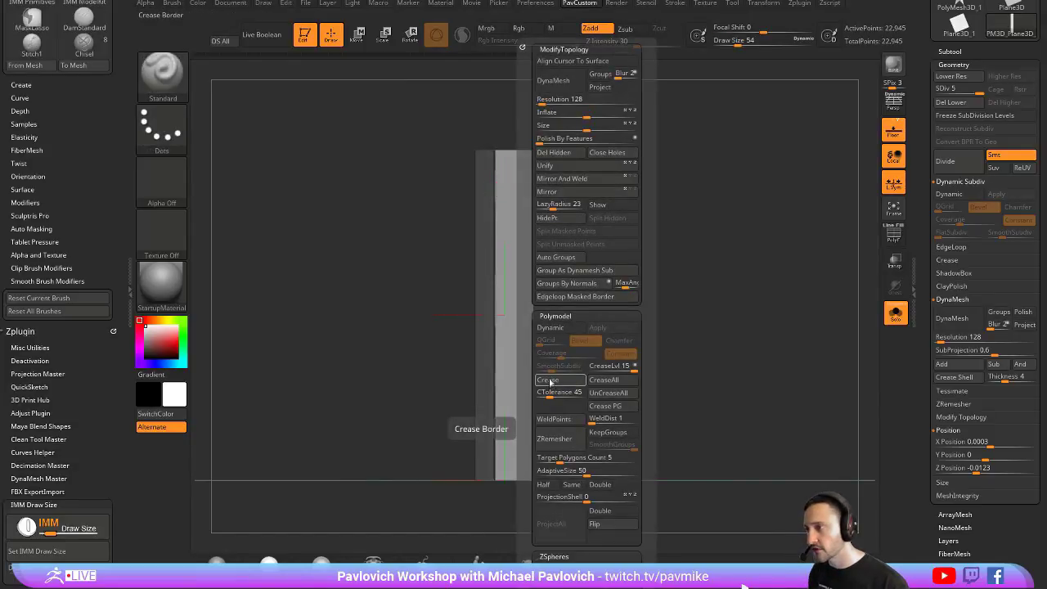
{"action": "mouse_move", "coordinate": [510, 166]}
{"action": "right_mouse_down", "text": "alt"}
{"action": "mouse_move", "coordinate": [714, 210]}
{"action": "mouse_move", "coordinate": [523, 202]}
{"action": "right_mouse_up", "text": "alt"}
Step: Sculpt irregular horizontal puckers down the full length of the wide section with the Standard brush at draw size 74
{"action": "key", "text": "s"}
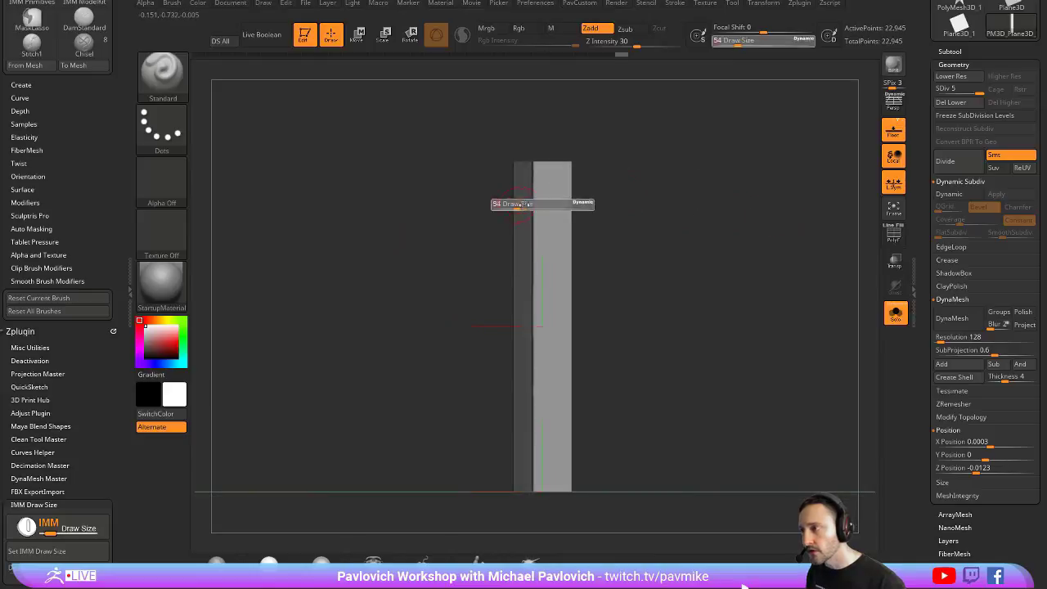
{"action": "left_click_drag", "start_coordinate": [524, 203], "coordinate": [535, 203]}
{"action": "mouse_move", "coordinate": [453, 192]}
{"action": "right_mouse_down", "text": "alt"}
{"action": "mouse_move", "coordinate": [636, 221]}
{"action": "mouse_move", "coordinate": [334, 156]}
{"action": "right_mouse_up", "text": "alt"}
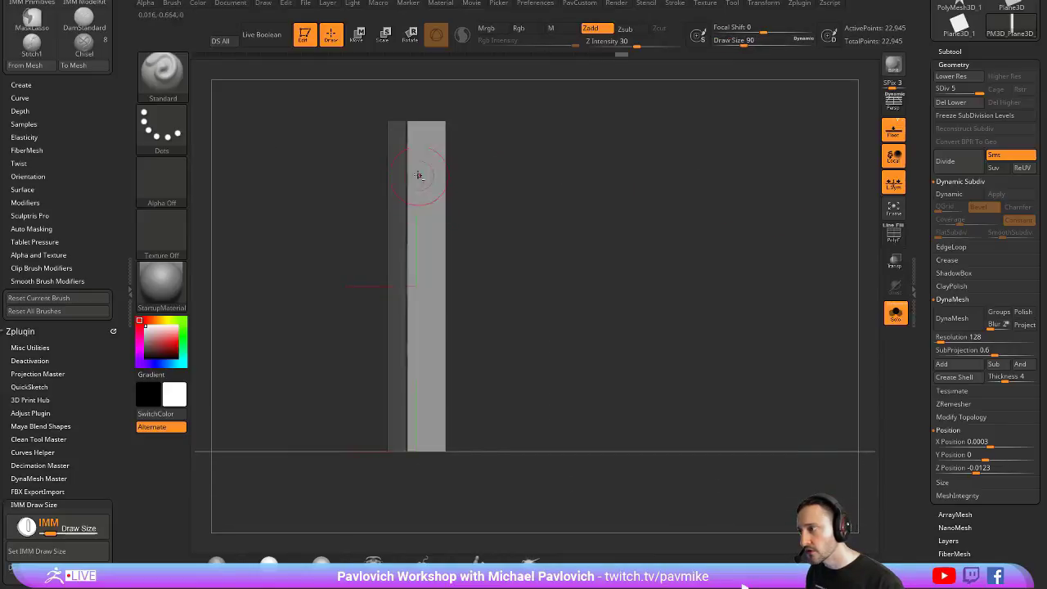
{"action": "right_click_drag", "start_coordinate": [418, 175], "coordinate": [508, 185]}
{"action": "left_click_drag", "start_coordinate": [451, 193], "coordinate": [401, 207]}
{"action": "mouse_move", "coordinate": [401, 232]}
{"action": "left_mouse_down"}
{"action": "mouse_move", "coordinate": [454, 255]}
{"action": "mouse_move", "coordinate": [401, 286]}
{"action": "mouse_move", "coordinate": [450, 347]}
{"action": "mouse_move", "coordinate": [502, 371]}
{"action": "mouse_move", "coordinate": [461, 417]}
{"action": "mouse_move", "coordinate": [417, 425]}
{"action": "mouse_move", "coordinate": [455, 442]}
{"action": "left_mouse_up"}
{"action": "left_click_drag", "start_coordinate": [431, 168], "coordinate": [441, 132]}
{"action": "right_click_drag", "start_coordinate": [518, 124], "coordinate": [533, 171], "text": "alt"}
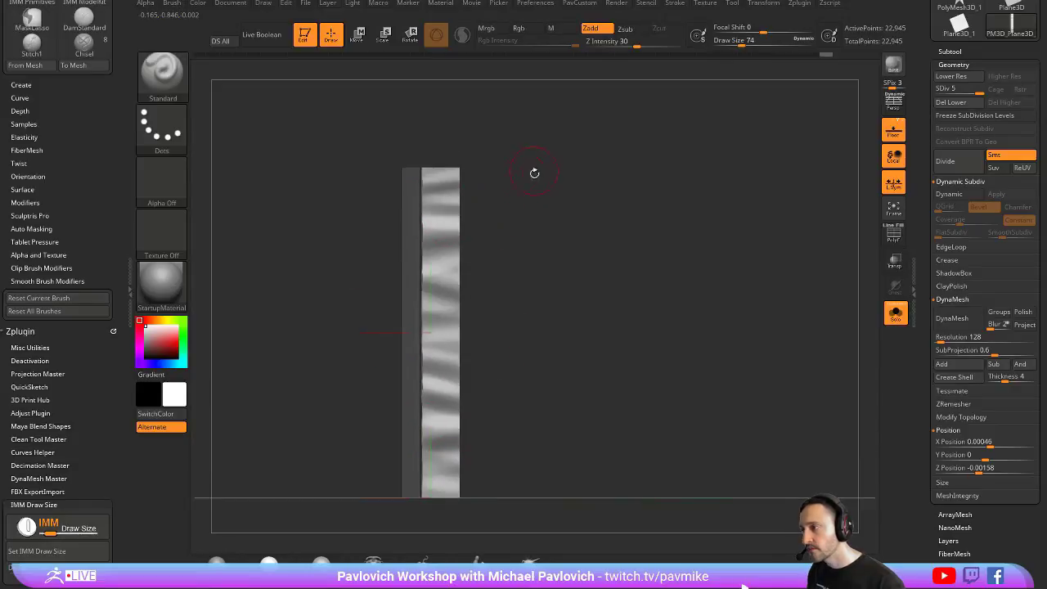
Step: Switch the mask from the narrow section to the puckered wide section at draw size 71
{"action": "left_click_drag", "start_coordinate": [513, 140], "coordinate": [526, 200], "text": "ctrl"}
{"action": "key", "text": "s"}
{"action": "left_click", "coordinate": [440, 202]}
{"action": "left_click", "coordinate": [543, 171], "text": "ctrl"}
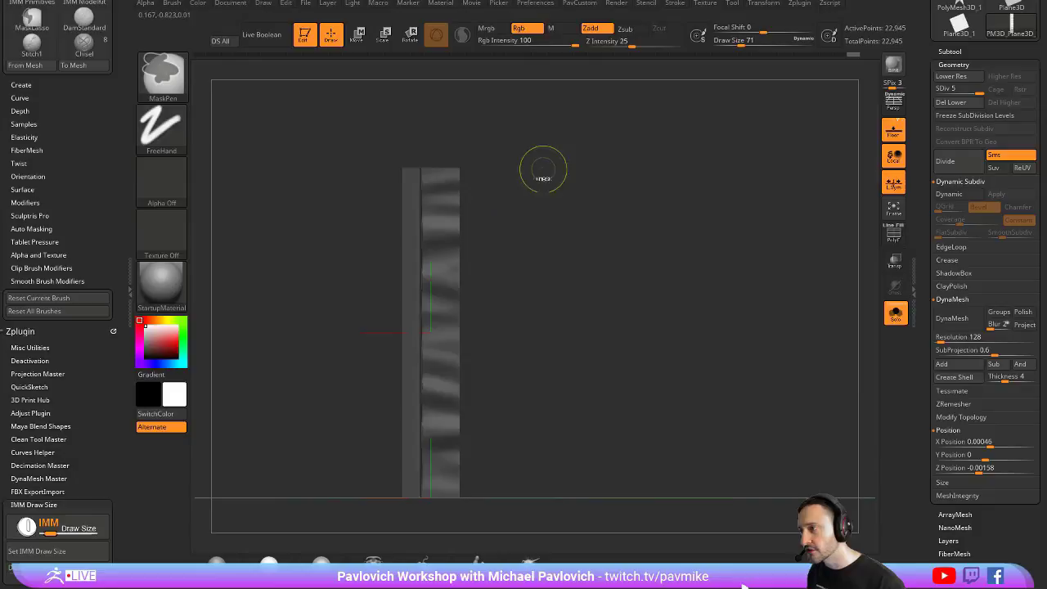
{"action": "key", "text": "ctrl+z"}
{"action": "key", "text": "ctrl+z"}
{"action": "left_click", "coordinate": [544, 174], "text": "ctrl"}
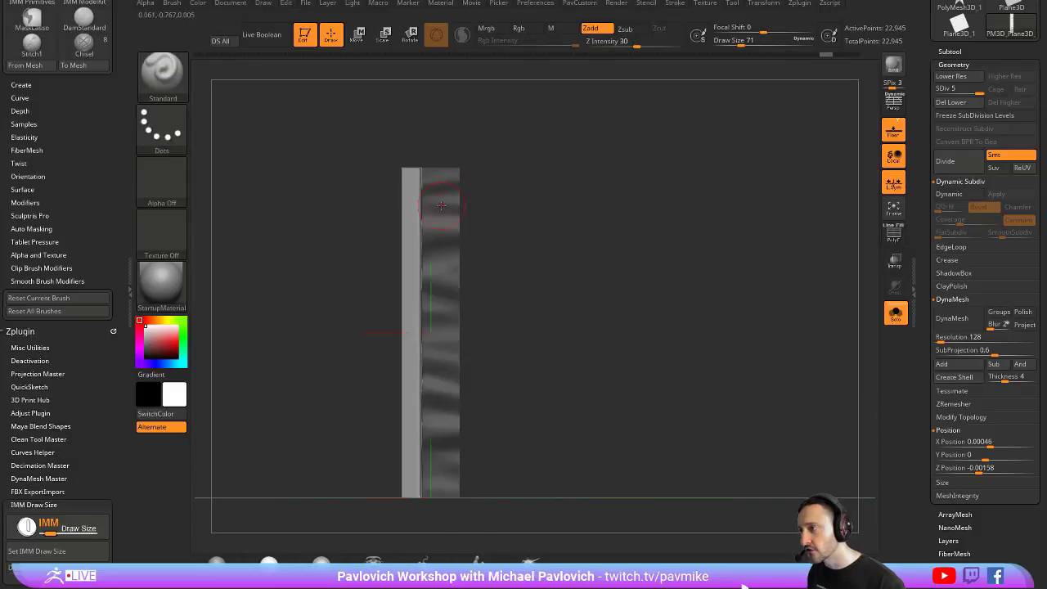
{"action": "left_click", "coordinate": [509, 178], "text": "ctrl"}
{"action": "left_click_drag", "start_coordinate": [439, 450], "coordinate": [439, 470], "text": "shift"}
{"action": "left_click", "coordinate": [570, 235], "text": "ctrl"}
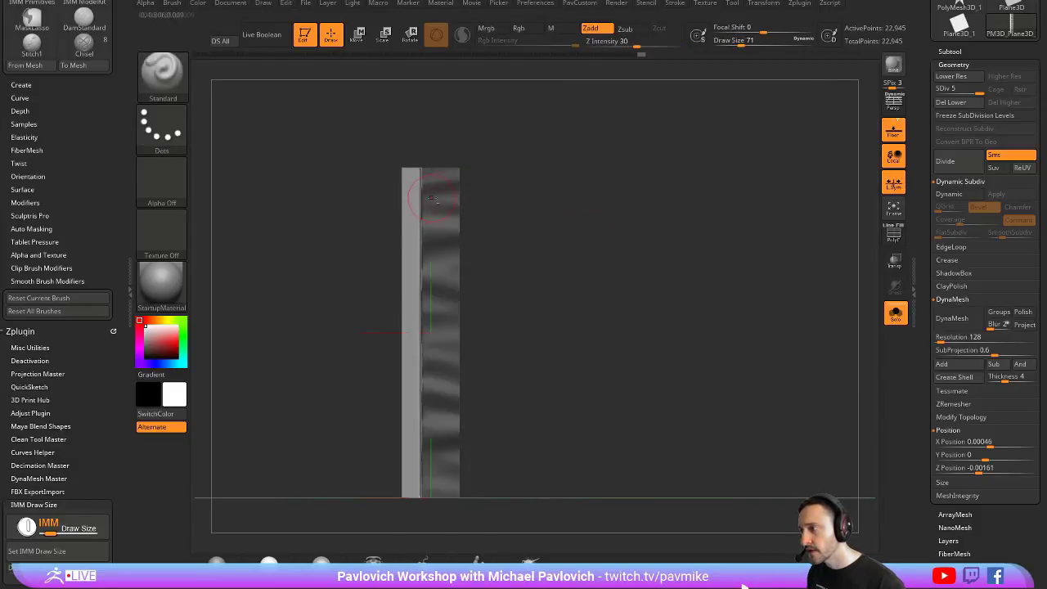
Step: Try sculpting small puckers near the upper end of the narrow section at draw size 44, and undo them
{"action": "key", "text": "s"}
{"action": "left_click", "coordinate": [428, 196]}
{"action": "key", "text": "s"}
{"action": "left_click", "coordinate": [407, 200]}
{"action": "key", "text": "s"}
{"action": "left_click_drag", "start_coordinate": [410, 188], "coordinate": [401, 180]}
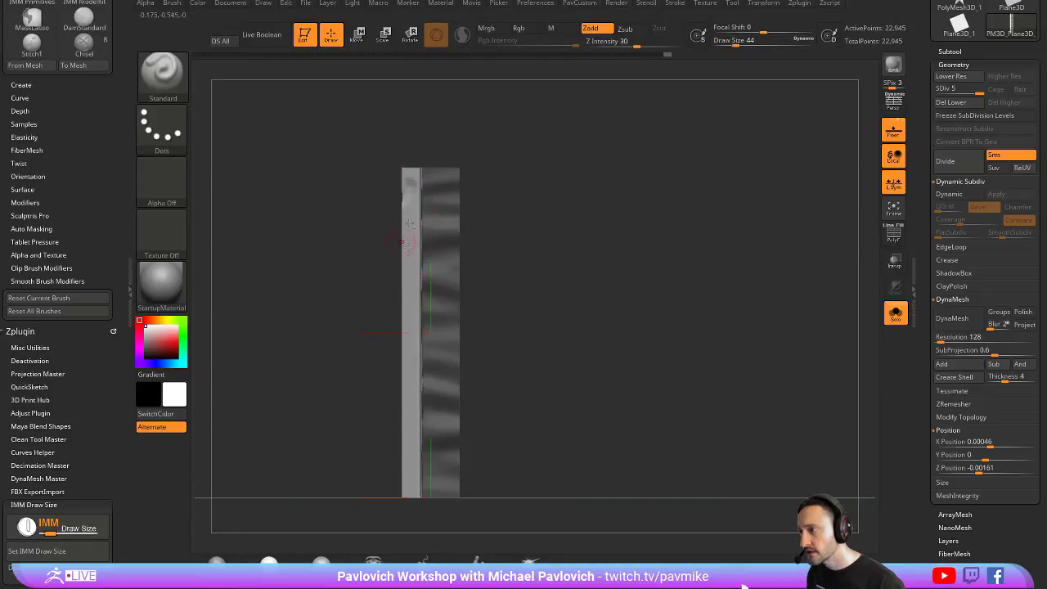
{"action": "key", "text": "ctrl+z"}
{"action": "key", "text": "ctrl+z"}
{"action": "key", "text": "ctrl+z"}
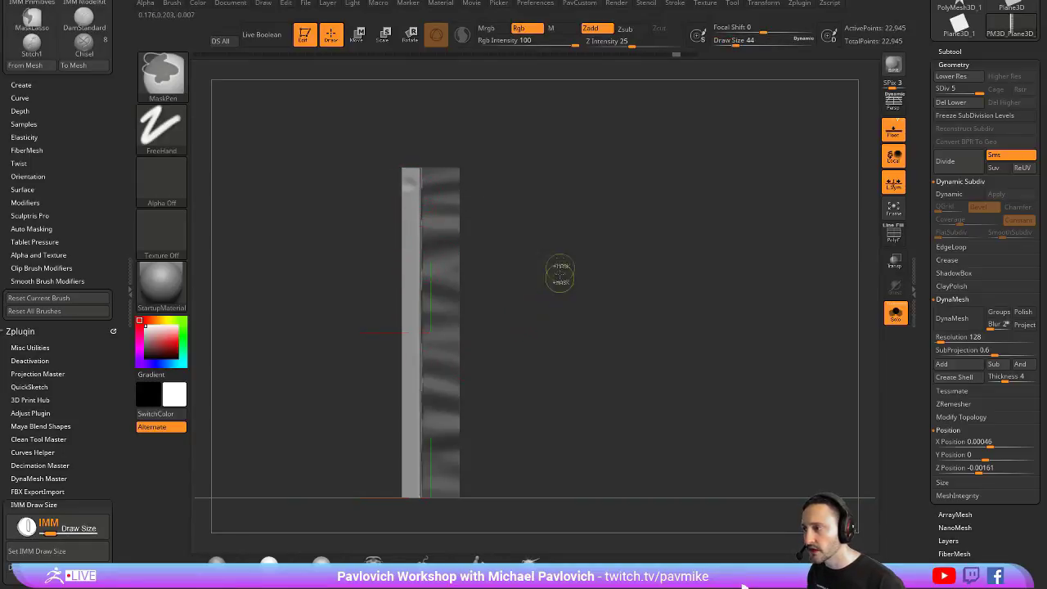
Step: Clear the mask and smooth the puckers' inner edge along the seam with the Smooth brush at size 44
{"action": "left_click_drag", "start_coordinate": [556, 175], "coordinate": [541, 193], "text": "ctrl"}
{"action": "left_click_drag", "start_coordinate": [449, 219], "coordinate": [418, 217], "text": "shift"}
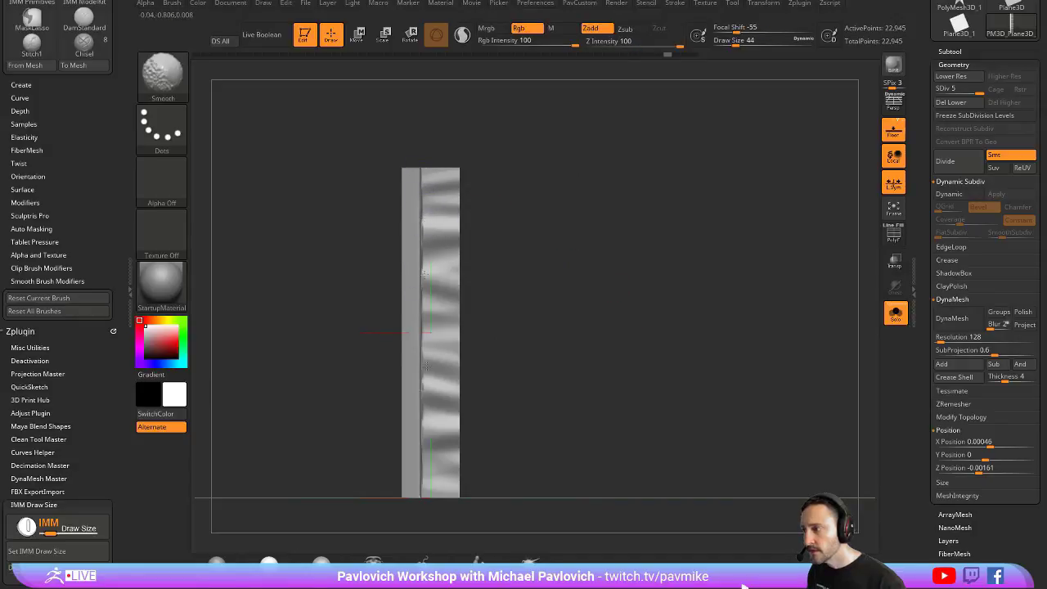
Step: Hide the floor grid, frame the strip larger and centred on the canvas, and leave edit mode
{"action": "left_click", "coordinate": [893, 130]}
{"action": "mouse_move", "coordinate": [782, 225]}
{"action": "left_mouse_down"}
{"action": "mouse_move", "coordinate": [636, 237]}
{"action": "mouse_move", "coordinate": [774, 233]}
{"action": "mouse_move", "coordinate": [705, 251]}
{"action": "left_mouse_up"}
{"action": "left_click_drag", "start_coordinate": [705, 252], "coordinate": [765, 237], "text": "alt"}
{"action": "left_click", "coordinate": [304, 35]}
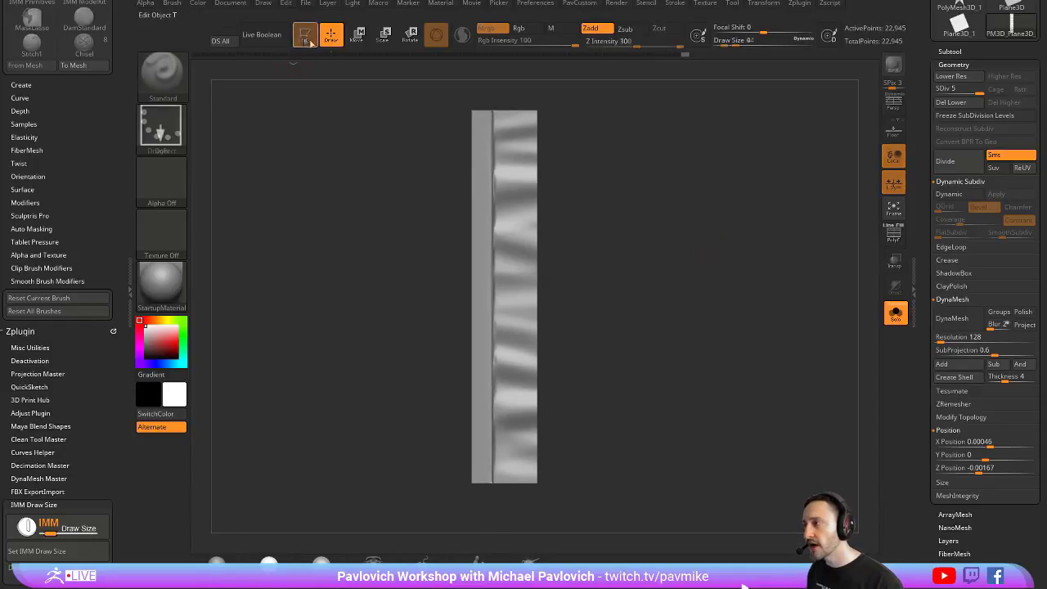
Step: Capture the whole strip as an alpha with the MRGBZGrabber tool and turn off the grabbed texture
{"action": "left_click_drag", "start_coordinate": [926, 73], "coordinate": [928, 376]}
{"action": "left_click", "coordinate": [965, 171]}
{"action": "left_click", "coordinate": [970, 149]}
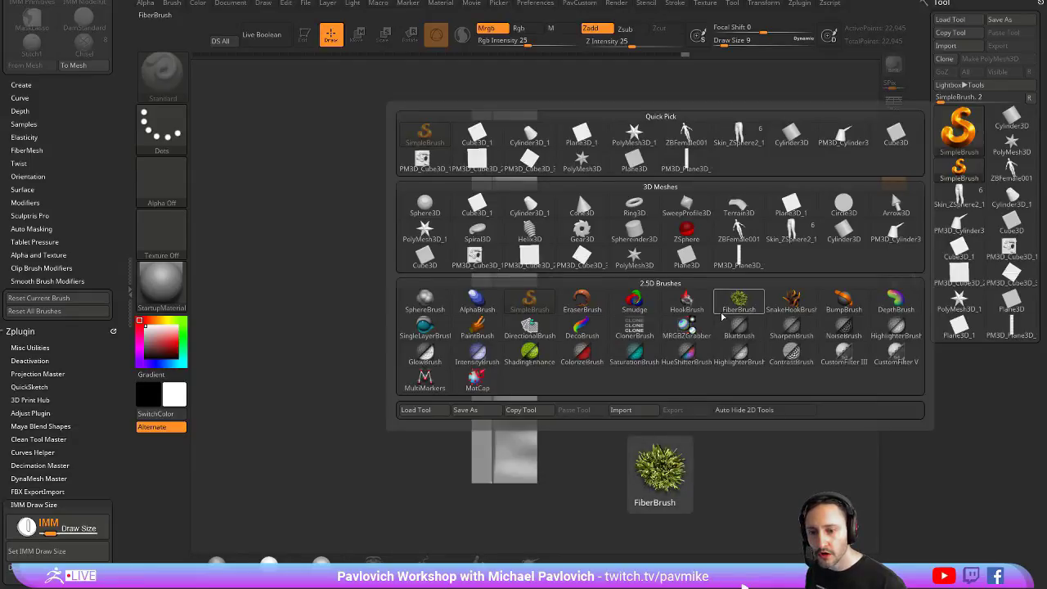
{"action": "left_click", "coordinate": [686, 328]}
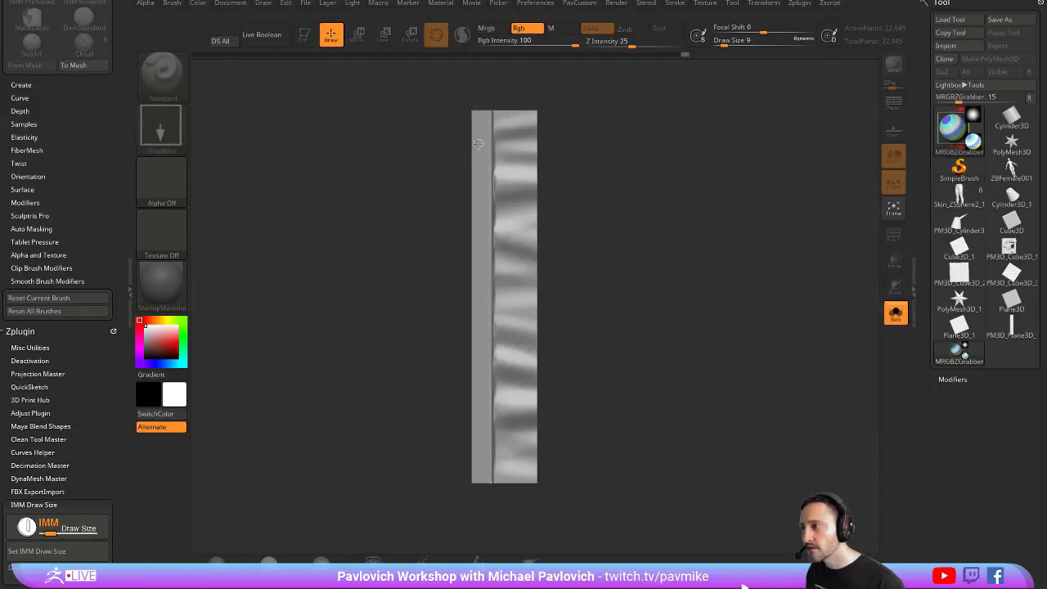
{"action": "left_click_drag", "start_coordinate": [465, 143], "coordinate": [537, 482]}
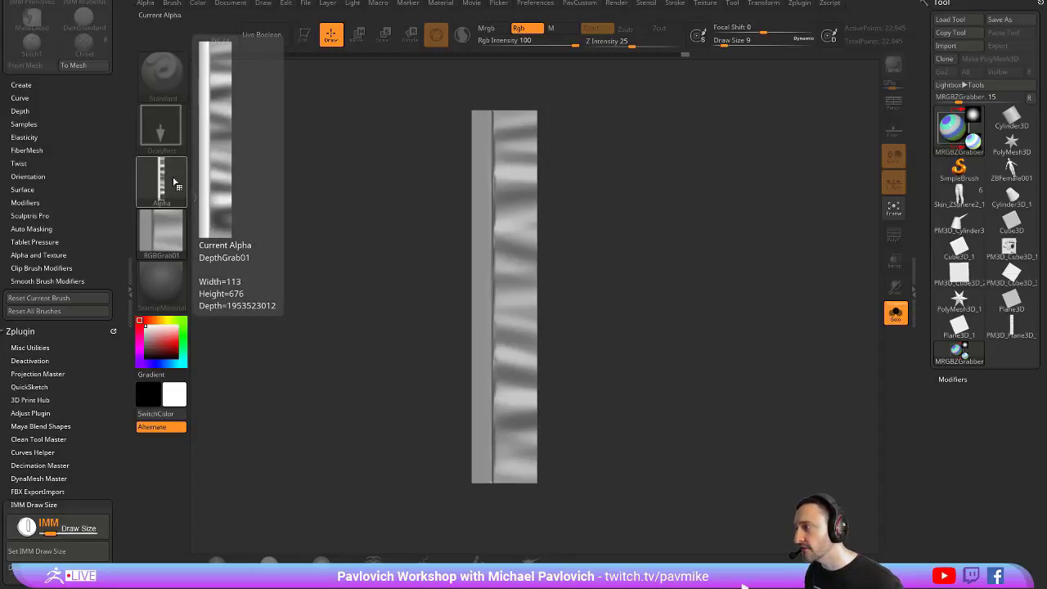
{"action": "left_click", "coordinate": [157, 224]}
{"action": "left_click", "coordinate": [210, 243]}
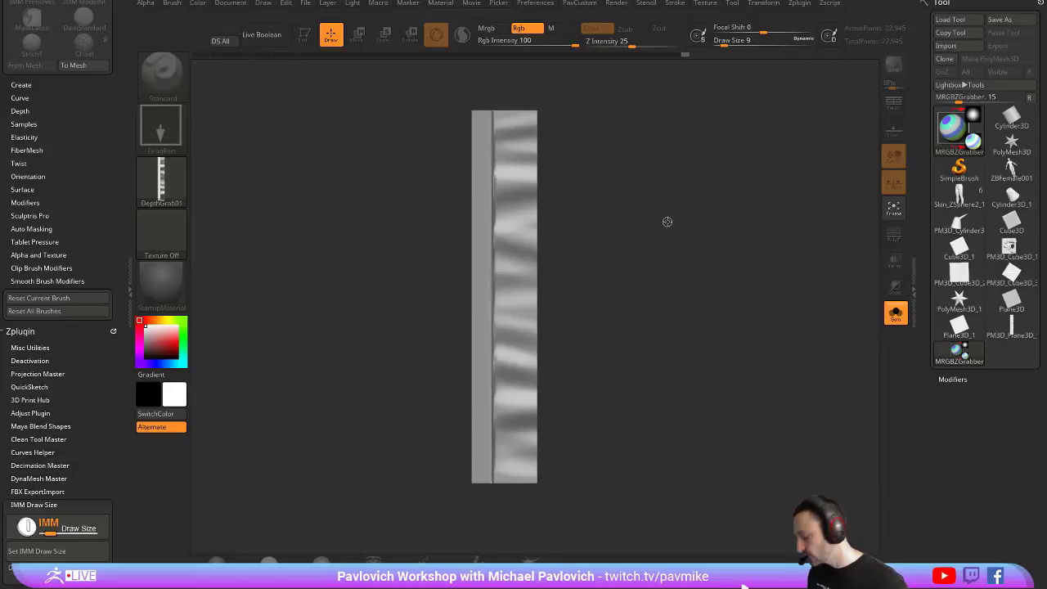
Step: Clear the canvas, draw the Skin_ZSphere2_1 pants back onto it in edit mode, and show them from the side
{"action": "key", "text": "ctrl+n"}
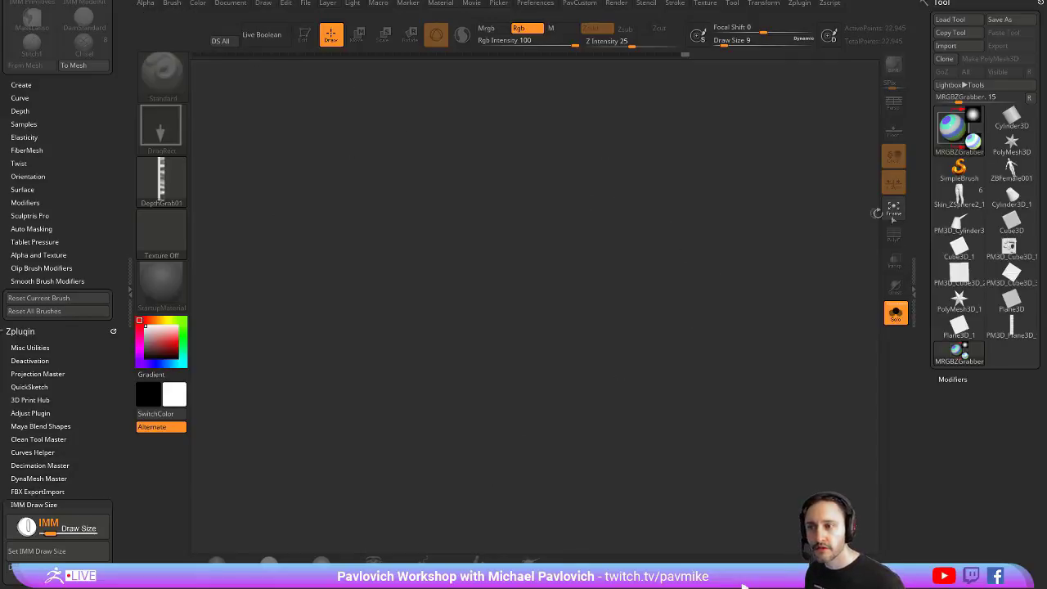
{"action": "left_click", "coordinate": [960, 196]}
{"action": "left_click_drag", "start_coordinate": [523, 364], "coordinate": [559, 477]}
{"action": "key", "text": "t"}
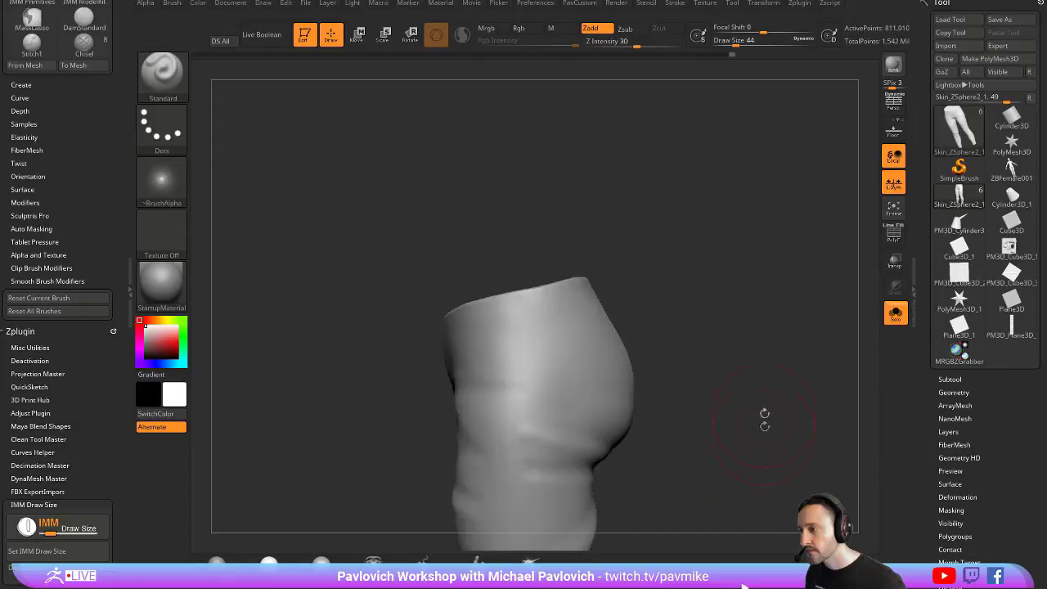
{"action": "mouse_move", "coordinate": [764, 413]}
{"action": "left_mouse_down"}
{"action": "mouse_move", "coordinate": [742, 192]}
{"action": "mouse_move", "coordinate": [595, 140]}
{"action": "left_mouse_up"}
Step: Clone the Standard brush and make the copy Standard_1 the active brush
{"action": "left_click", "coordinate": [160, 73]}
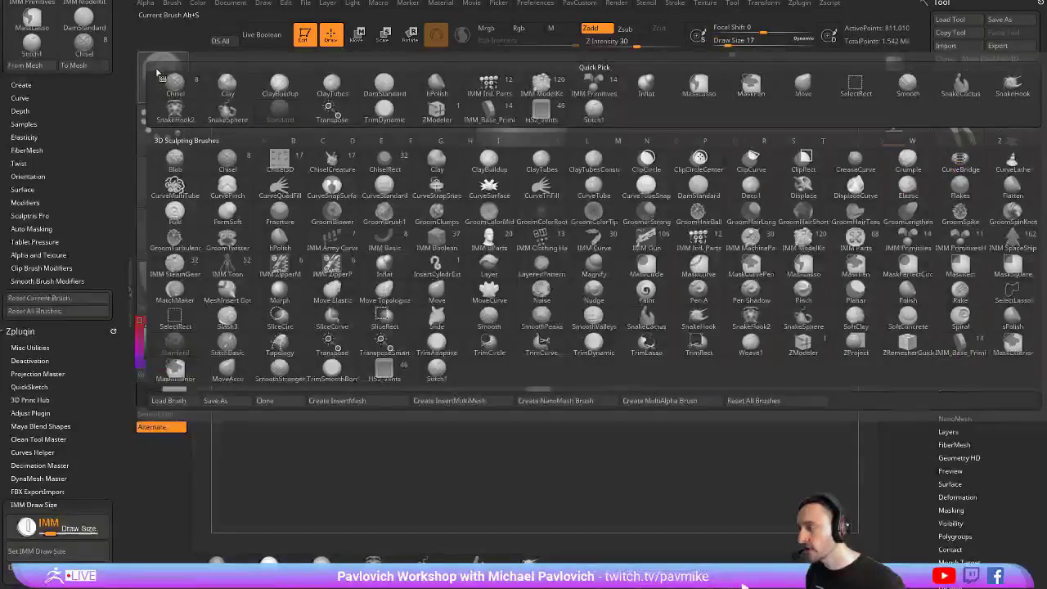
{"action": "left_click", "coordinate": [286, 402]}
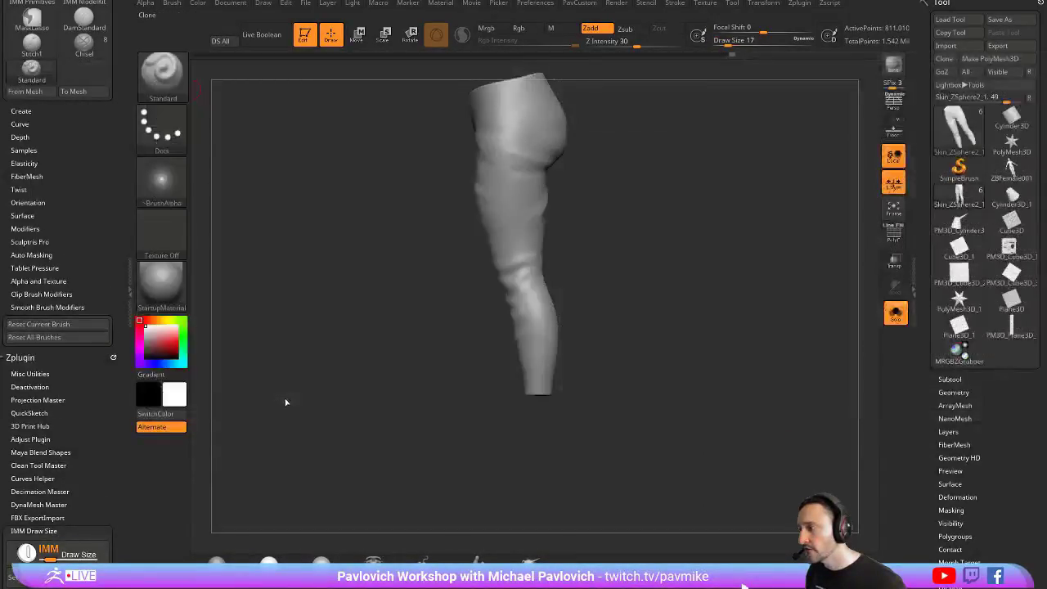
{"action": "left_click", "coordinate": [164, 70]}
{"action": "left_click", "coordinate": [498, 378]}
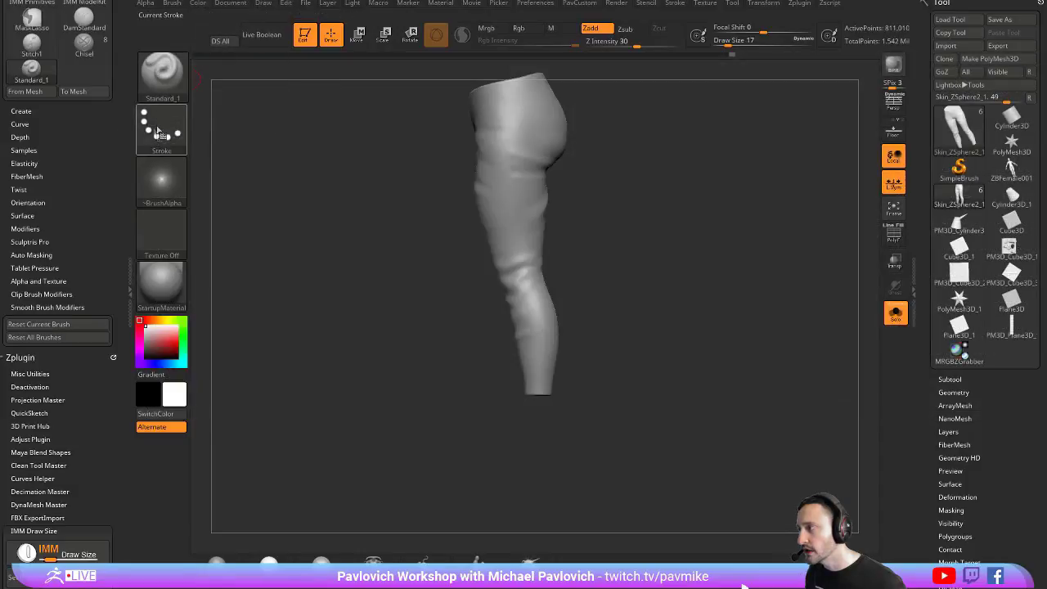
Step: Use the Dots stroke for Standard_1 and assign it the DepthGrab01 alpha
{"action": "left_click", "coordinate": [158, 131]}
{"action": "left_click", "coordinate": [227, 137]}
{"action": "left_click", "coordinate": [161, 180]}
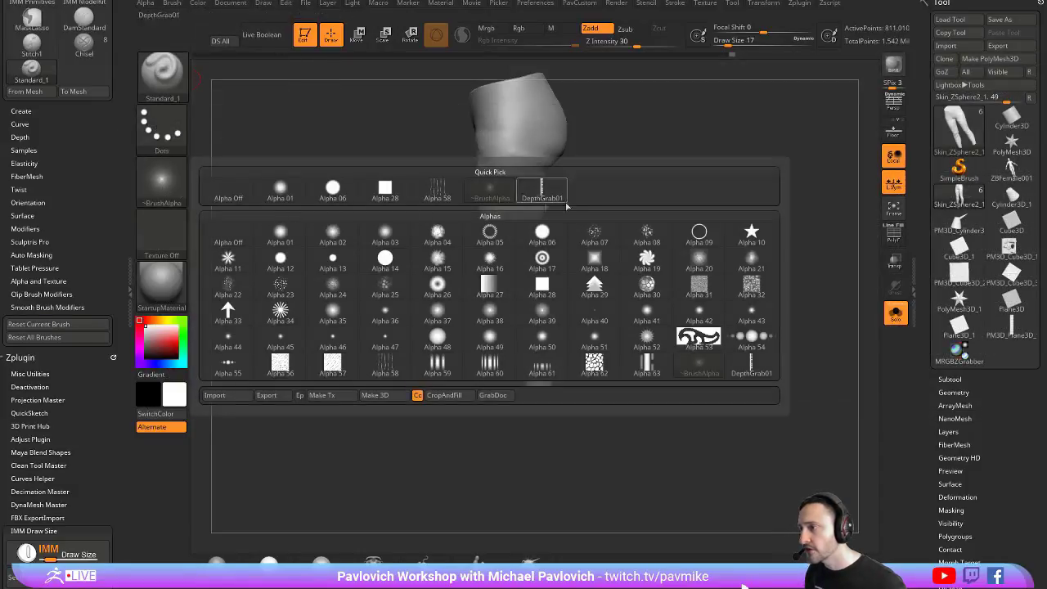
{"action": "left_click", "coordinate": [544, 190]}
{"action": "left_click_drag", "start_coordinate": [654, 213], "coordinate": [671, 249]}
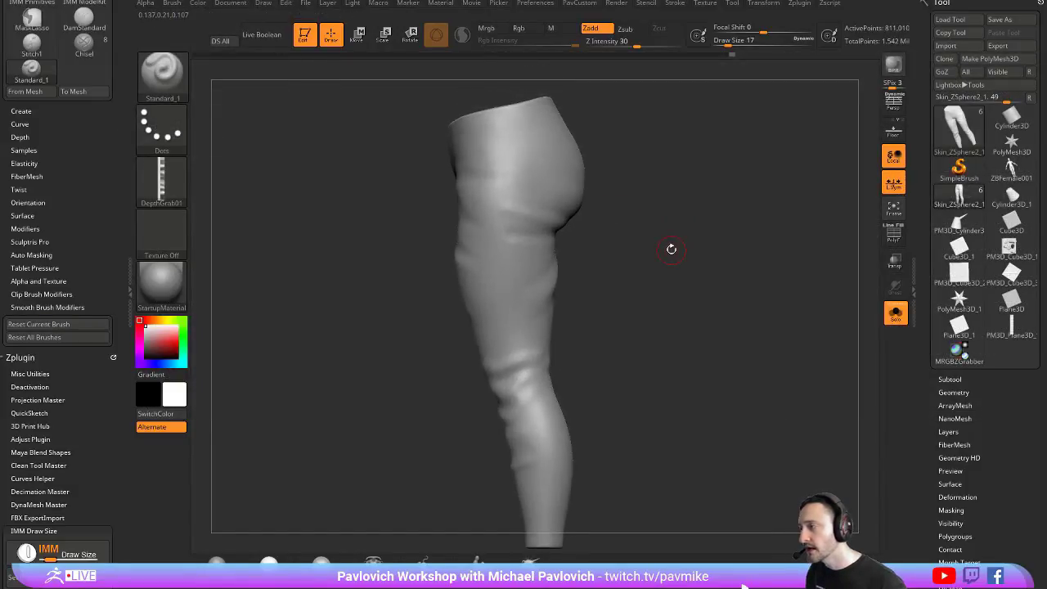
Step: Try stamping the seam alpha onto the pants' thigh with the DragRect stroke, and undo it
{"action": "left_click", "coordinate": [171, 131]}
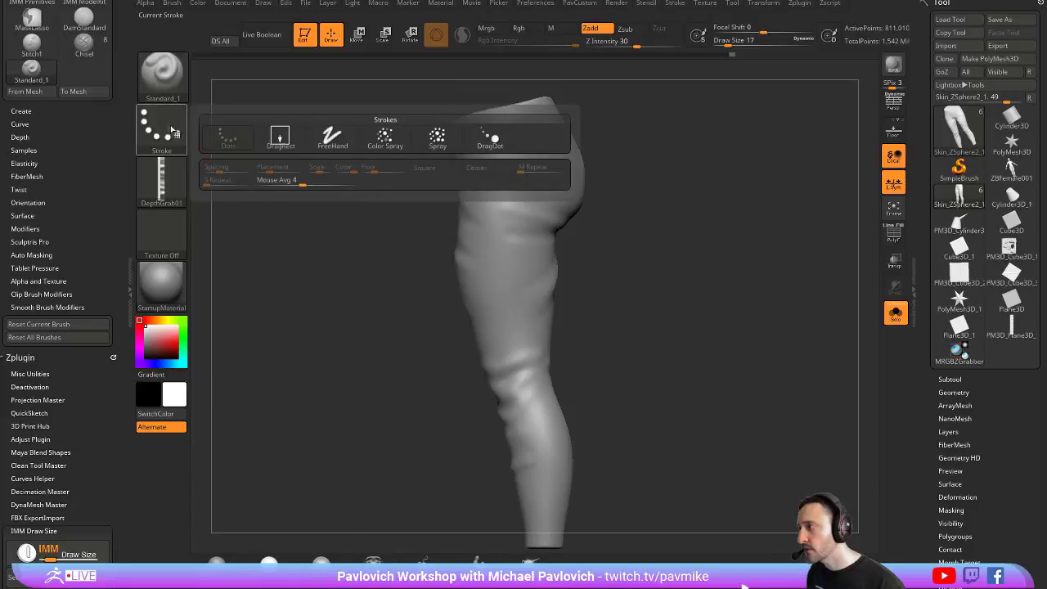
{"action": "left_click", "coordinate": [280, 139]}
{"action": "left_click_drag", "start_coordinate": [533, 263], "coordinate": [569, 235]}
{"action": "key", "text": "ctrl+z"}
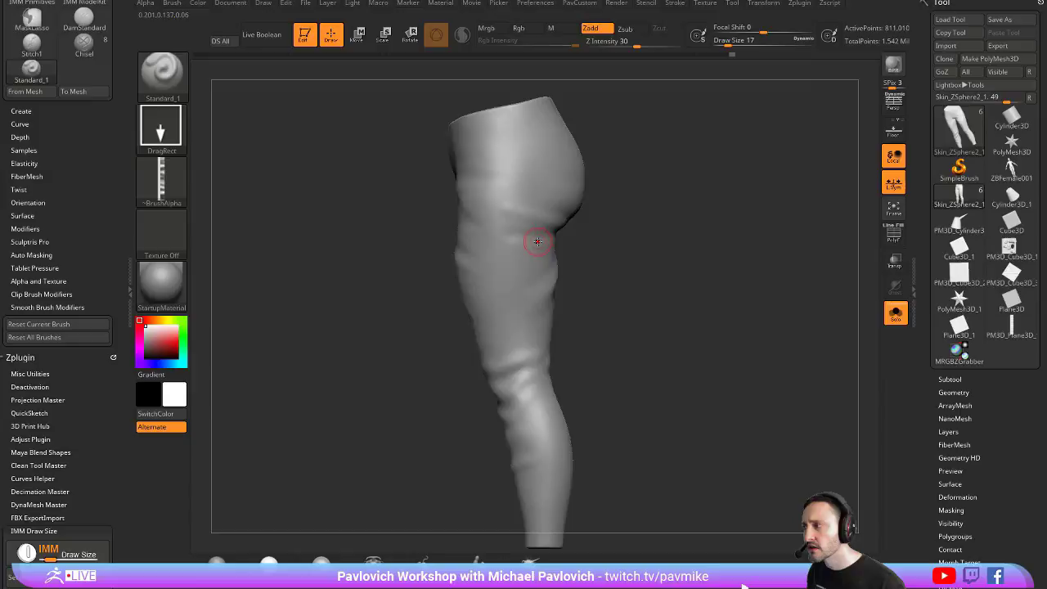
{"action": "key", "text": "F4"}
{"action": "left_click", "coordinate": [526, 185]}
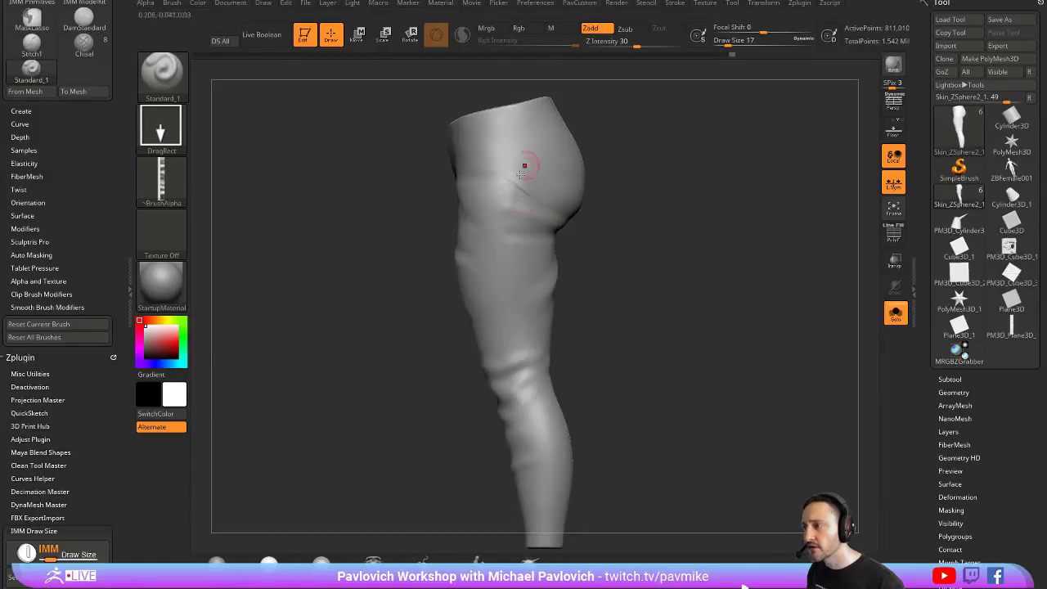
Step: Try sculpting a seam down the outer leg using the Dots stroke with the DepthGrab01 alpha, and undo it
{"action": "left_click", "coordinate": [183, 182]}
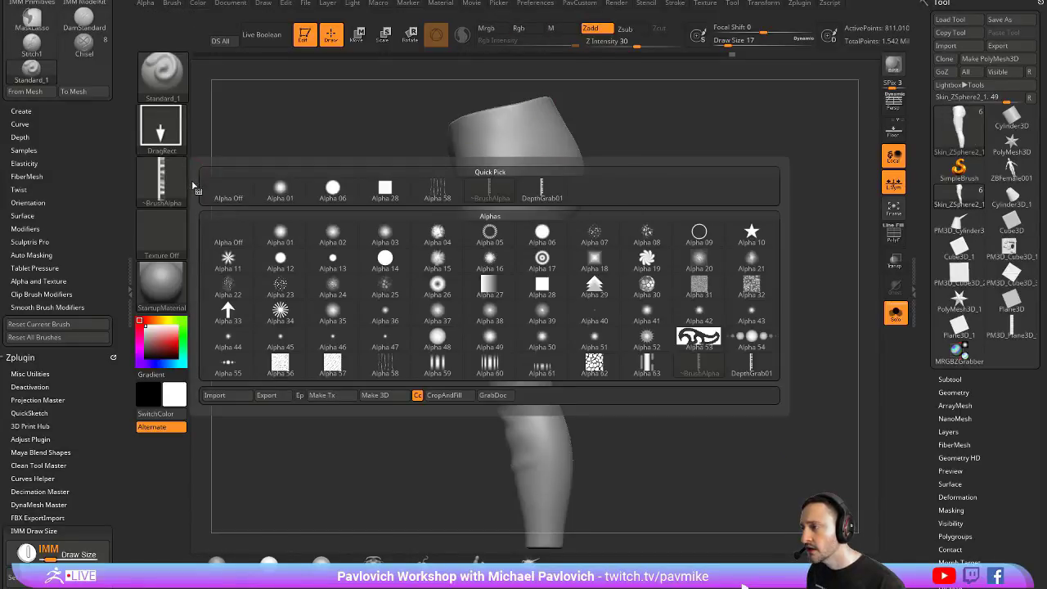
{"action": "left_click", "coordinate": [546, 186]}
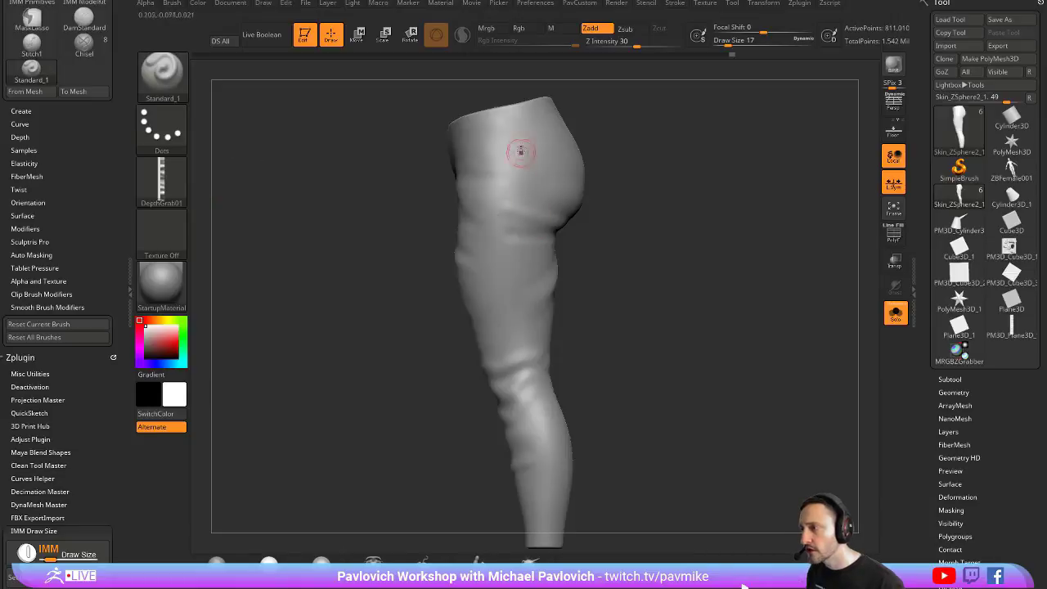
{"action": "left_click_drag", "start_coordinate": [511, 368], "coordinate": [520, 421]}
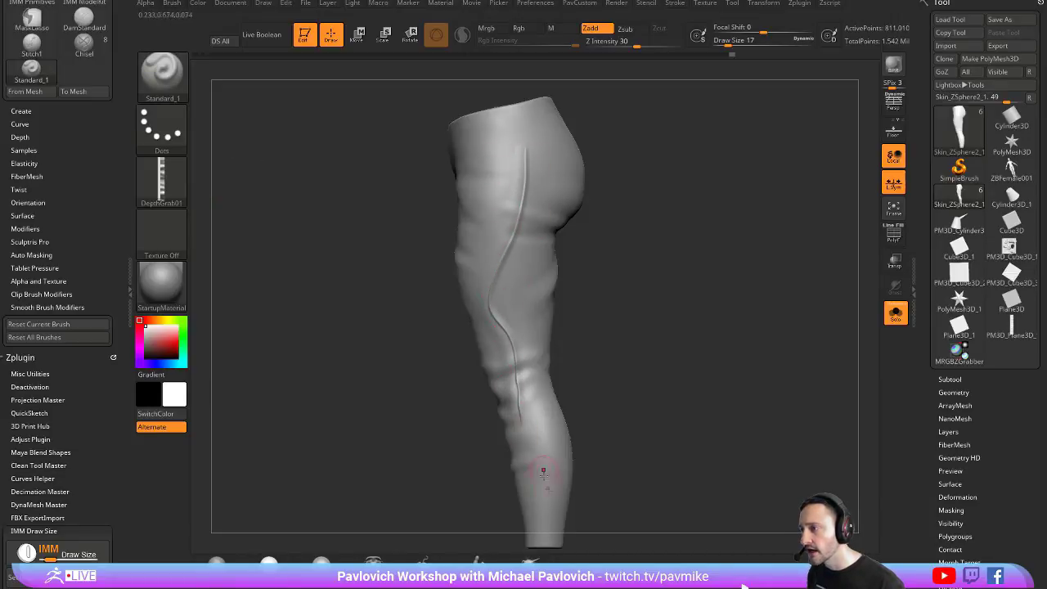
{"action": "key", "text": "ctrl+z"}
Step: Adjust the stroke settings so the seam alpha rolls continuously, test it down the outer leg, and undo the test strokes
{"action": "left_click", "coordinate": [677, 5]}
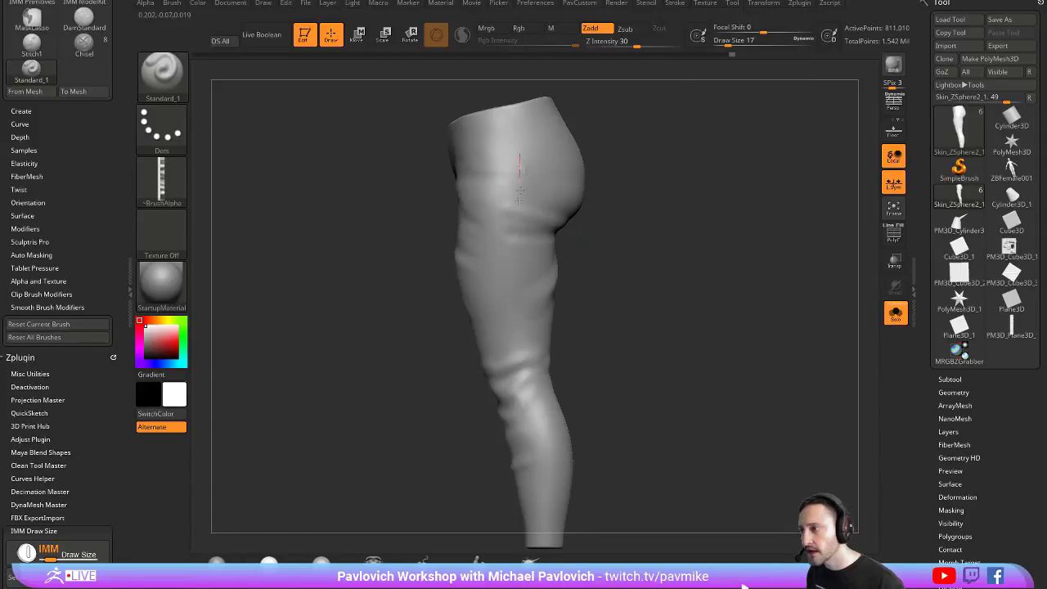
{"action": "left_click_drag", "start_coordinate": [517, 390], "coordinate": [533, 448]}
{"action": "key", "text": "ctrl+z"}
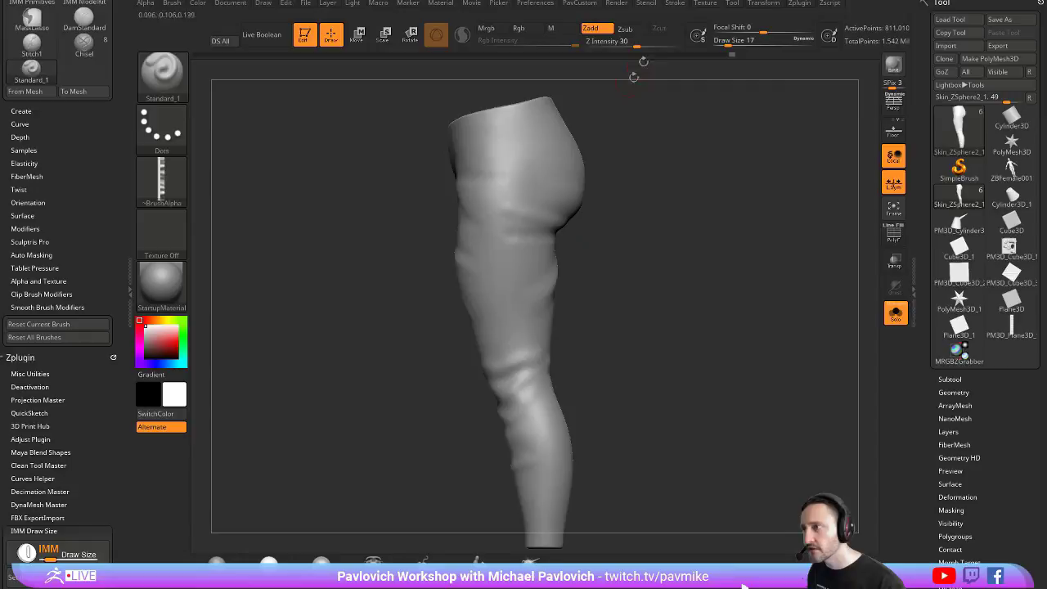
{"action": "left_click", "coordinate": [675, 6]}
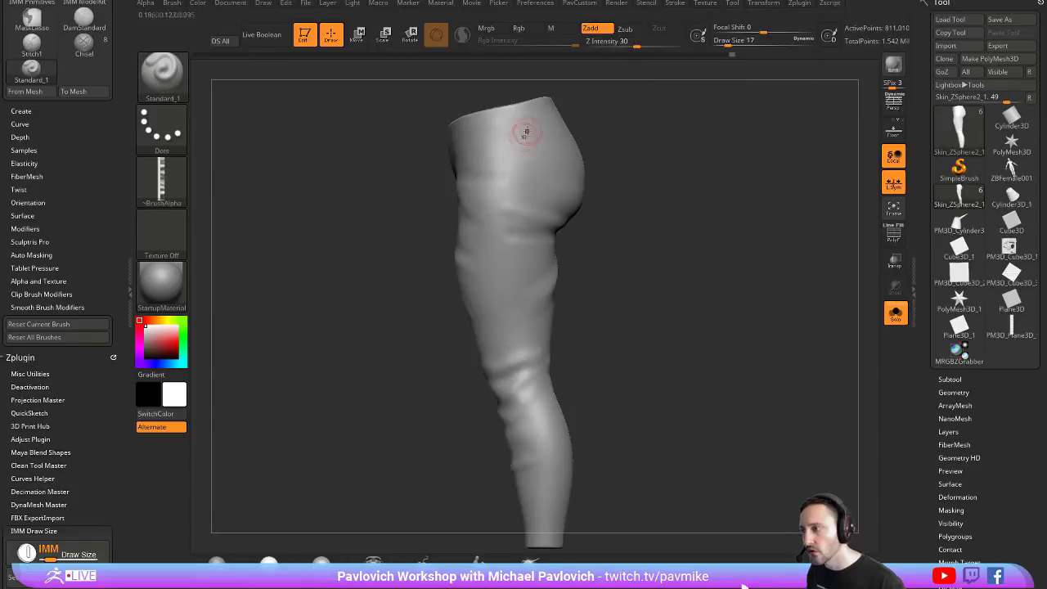
{"action": "mouse_move", "coordinate": [512, 238]}
{"action": "left_mouse_down"}
{"action": "mouse_move", "coordinate": [507, 346]}
{"action": "mouse_move", "coordinate": [570, 529]}
{"action": "left_mouse_up"}
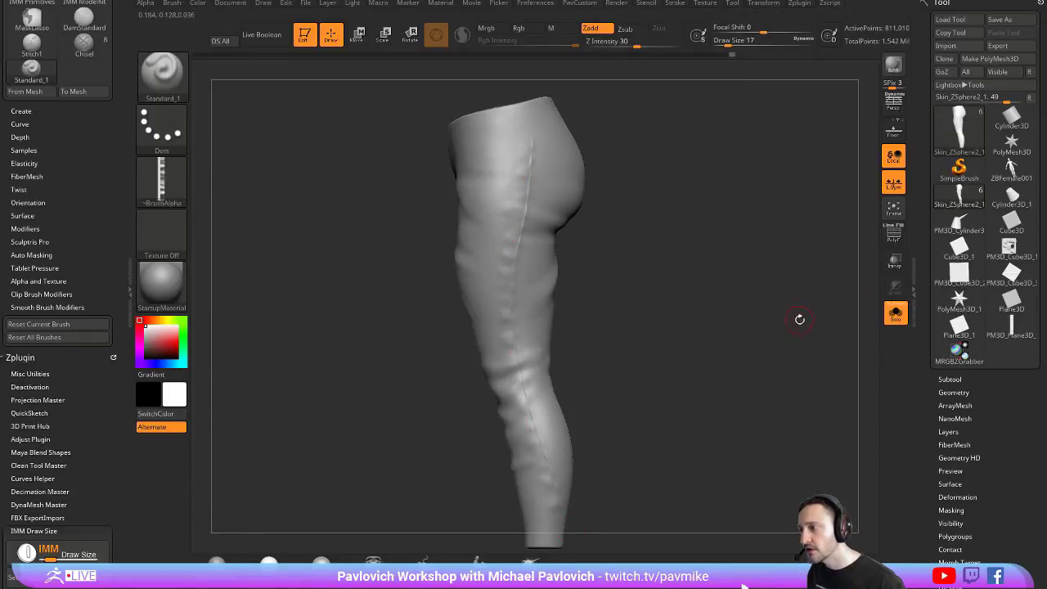
{"action": "key", "text": "ctrl+z"}
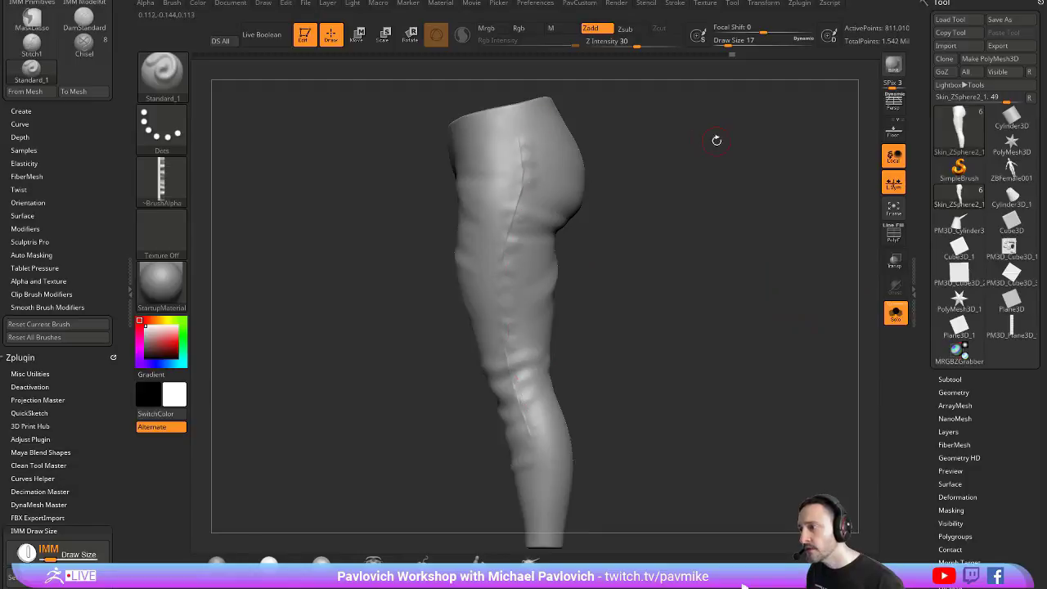
Step: Flip the seam alpha horizontally, test it with a stroke down the outer leg, and undo the stroke
{"action": "left_click", "coordinate": [147, 3]}
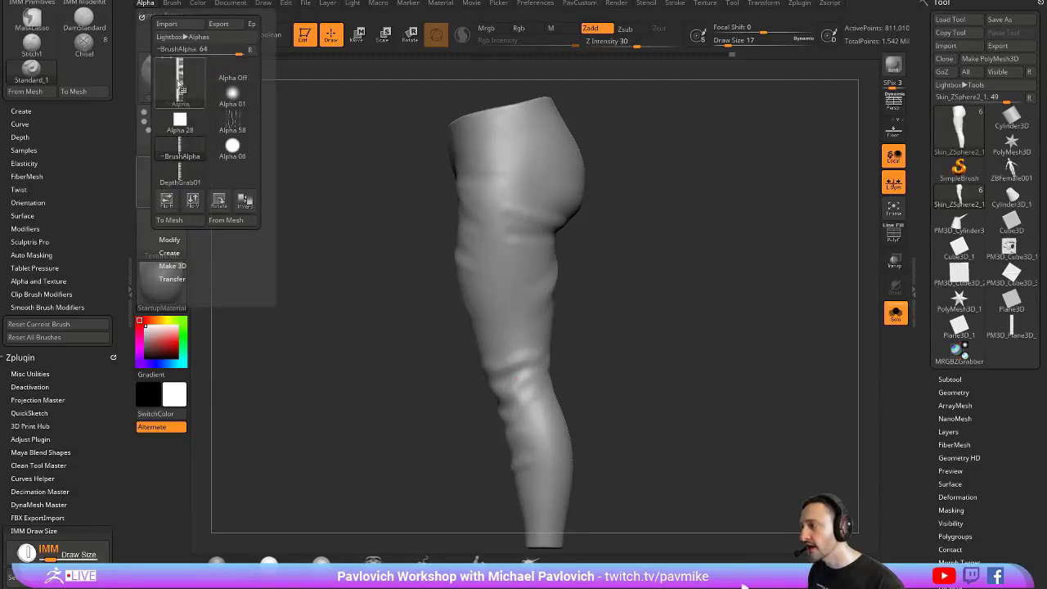
{"action": "left_click", "coordinate": [169, 240]}
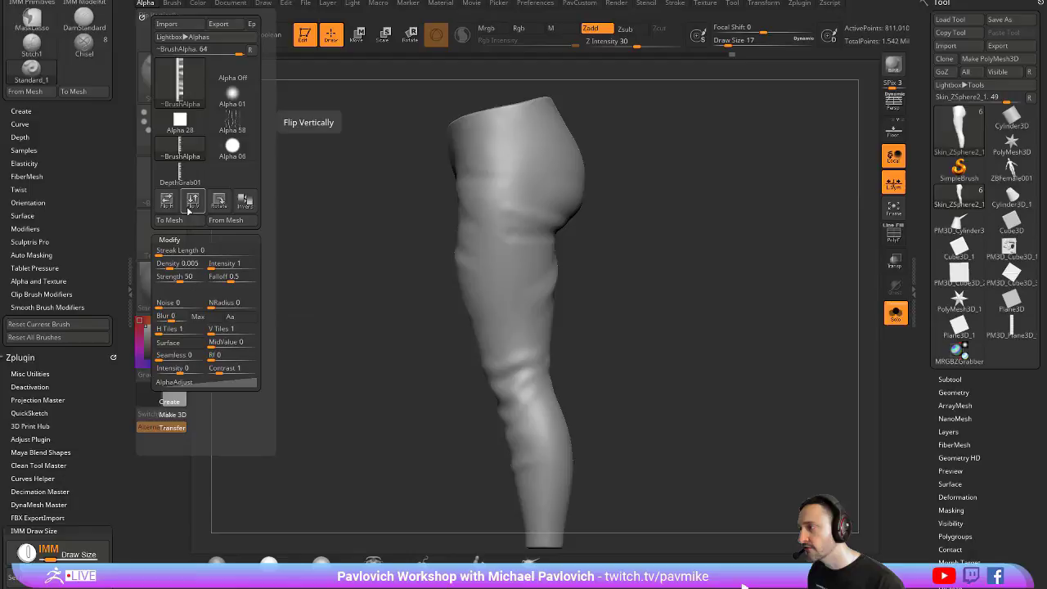
{"action": "left_click", "coordinate": [167, 205]}
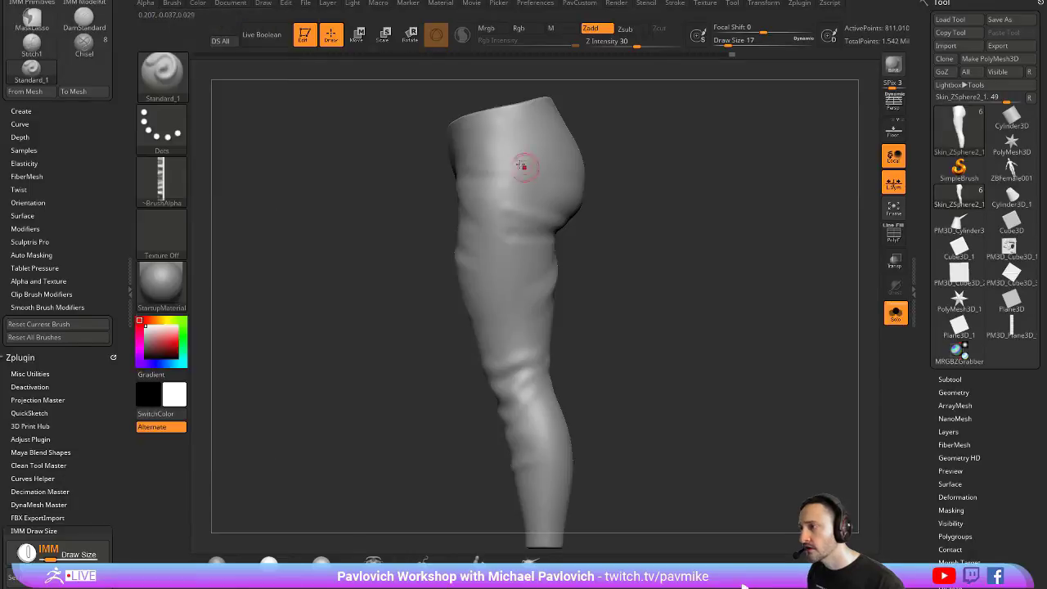
{"action": "left_click_drag", "start_coordinate": [513, 126], "coordinate": [519, 400]}
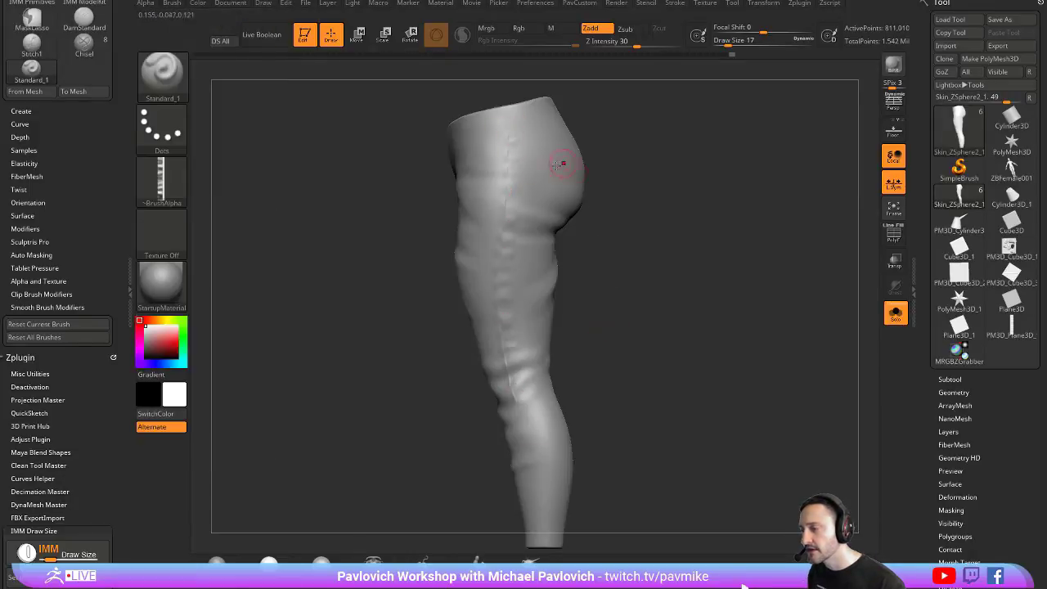
{"action": "key", "text": "ctrl+z"}
Step: Set Z Intensity to 41 and LazyStep to 0.19888, test the seam down the outer leg at draw size 14, and undo it
{"action": "key", "text": "bracketleft"}
{"action": "left_click", "coordinate": [646, 43]}
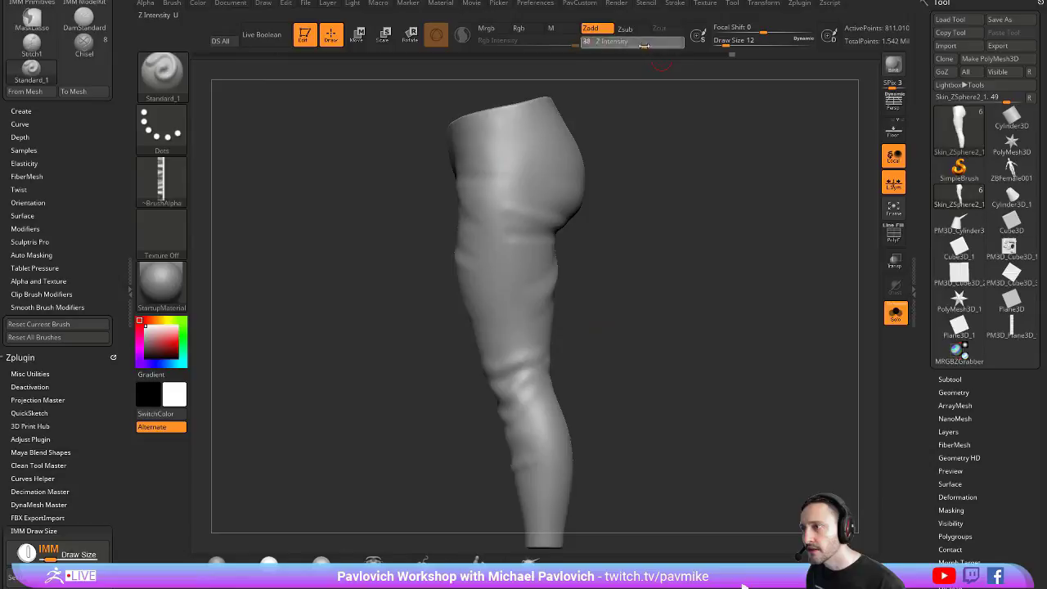
{"action": "left_click", "coordinate": [674, 5]}
{"action": "left_click_drag", "start_coordinate": [694, 327], "coordinate": [691, 328]}
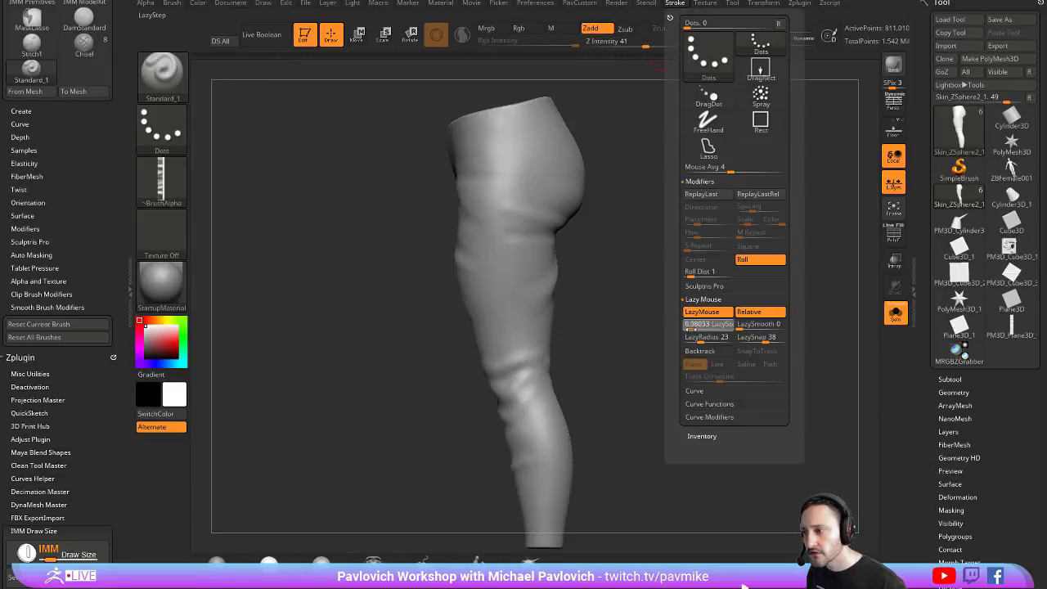
{"action": "left_click", "coordinate": [690, 326]}
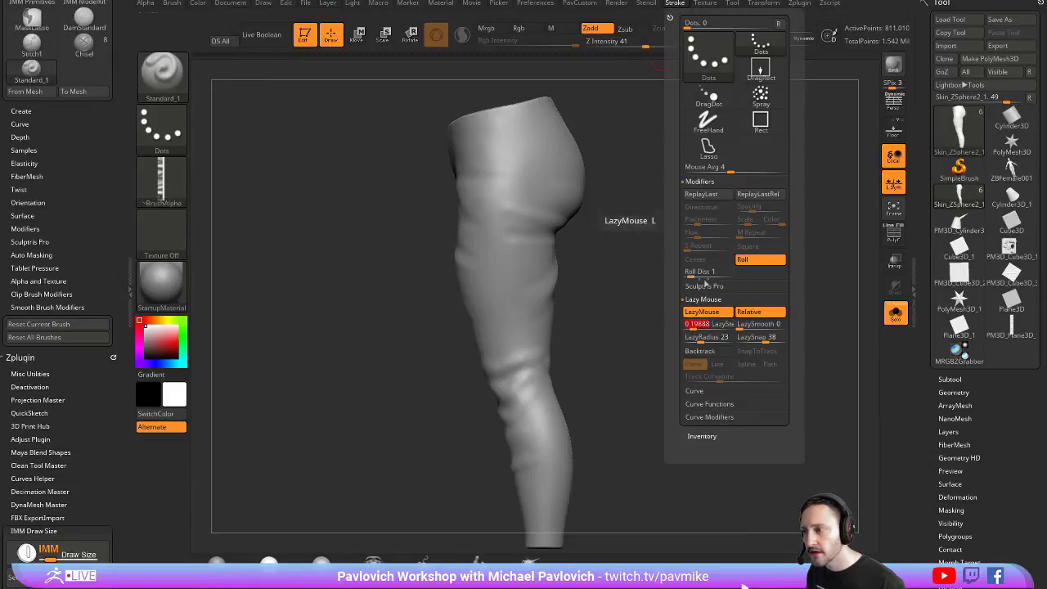
{"action": "key", "text": "s"}
{"action": "left_click_drag", "start_coordinate": [506, 129], "coordinate": [528, 368]}
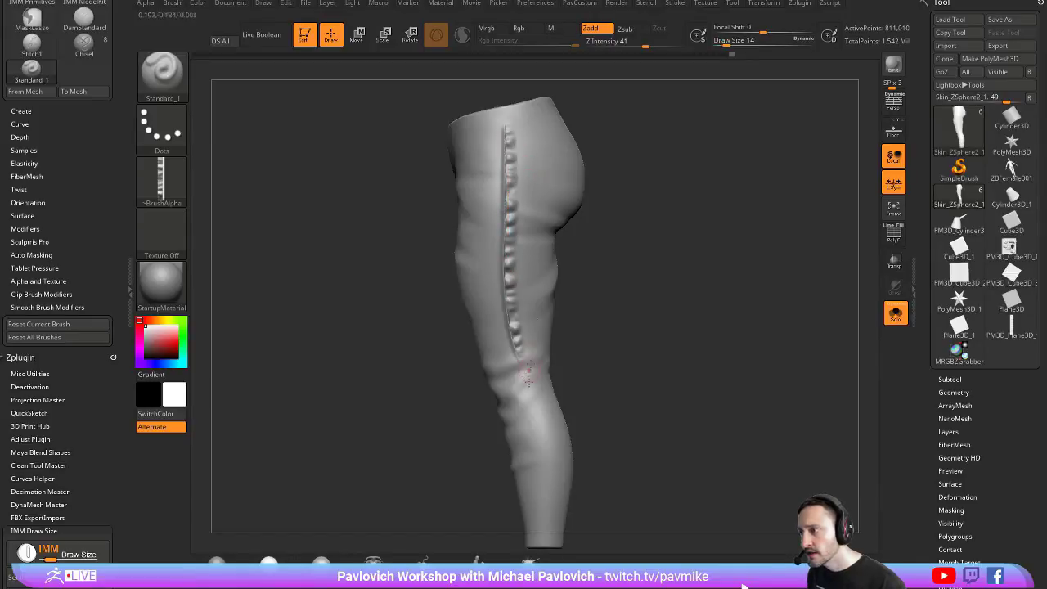
{"action": "key", "text": "ctrl+z"}
Step: Lower Z Intensity to 23 and draw size to 8, test the seam down the outer leg, and undo it
{"action": "key", "text": "bracketleft"}
{"action": "left_click_drag", "start_coordinate": [645, 44], "coordinate": [629, 44]}
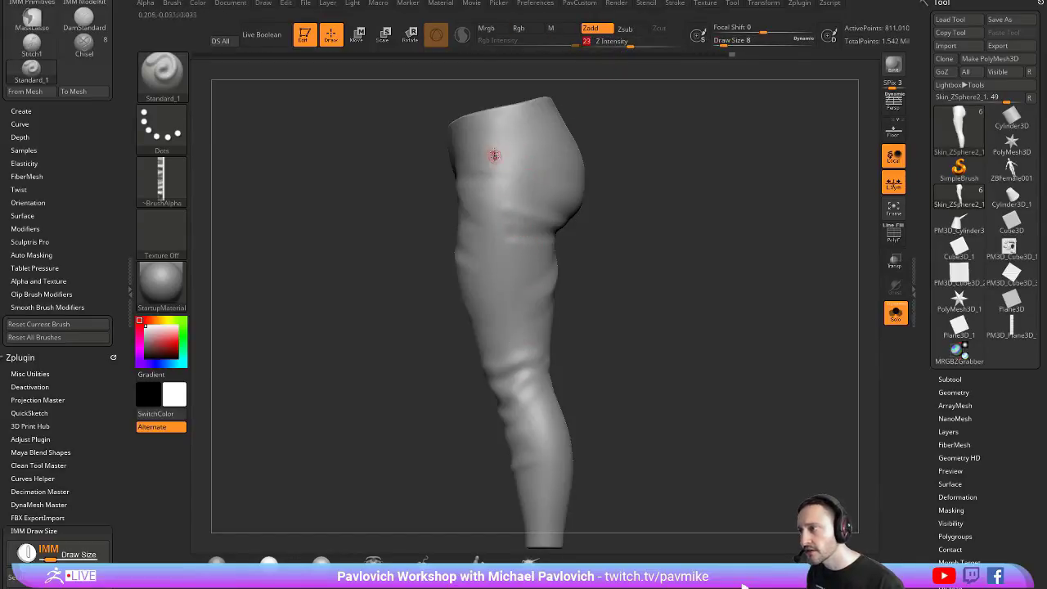
{"action": "left_click_drag", "start_coordinate": [494, 122], "coordinate": [517, 402]}
{"action": "mouse_move", "coordinate": [722, 240]}
{"action": "left_mouse_down"}
{"action": "mouse_move", "coordinate": [806, 241]}
{"action": "mouse_move", "coordinate": [694, 239]}
{"action": "left_mouse_up"}
{"action": "key", "text": "ctrl+z"}
Step: Set the draw size to 9 and sculpt the puckered seam down the outer leg from the waist to the lower leg
{"action": "key", "text": "s"}
{"action": "left_click_drag", "start_coordinate": [514, 175], "coordinate": [516, 175]}
{"action": "left_click_drag", "start_coordinate": [503, 121], "coordinate": [522, 450]}
{"action": "mouse_move", "coordinate": [732, 286]}
{"action": "left_mouse_down"}
{"action": "mouse_move", "coordinate": [793, 290]}
{"action": "mouse_move", "coordinate": [514, 148]}
{"action": "left_mouse_up"}
{"action": "left_click_drag", "start_coordinate": [485, 342], "coordinate": [491, 504]}
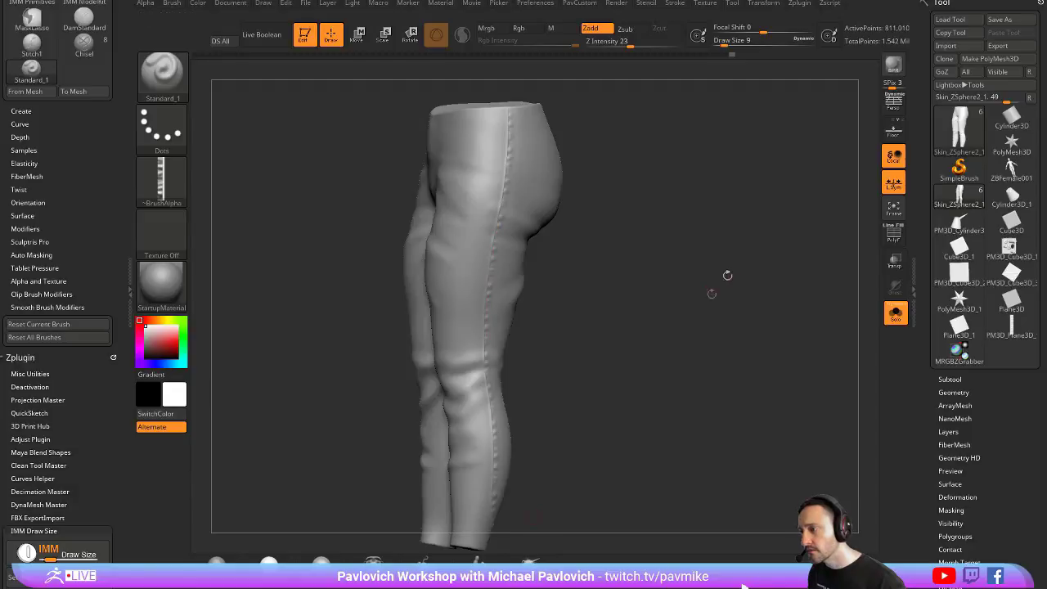
{"action": "mouse_move", "coordinate": [727, 276]}
{"action": "left_mouse_down"}
{"action": "mouse_move", "coordinate": [798, 281]}
{"action": "mouse_move", "coordinate": [685, 286]}
{"action": "mouse_move", "coordinate": [716, 250]}
{"action": "left_mouse_up"}
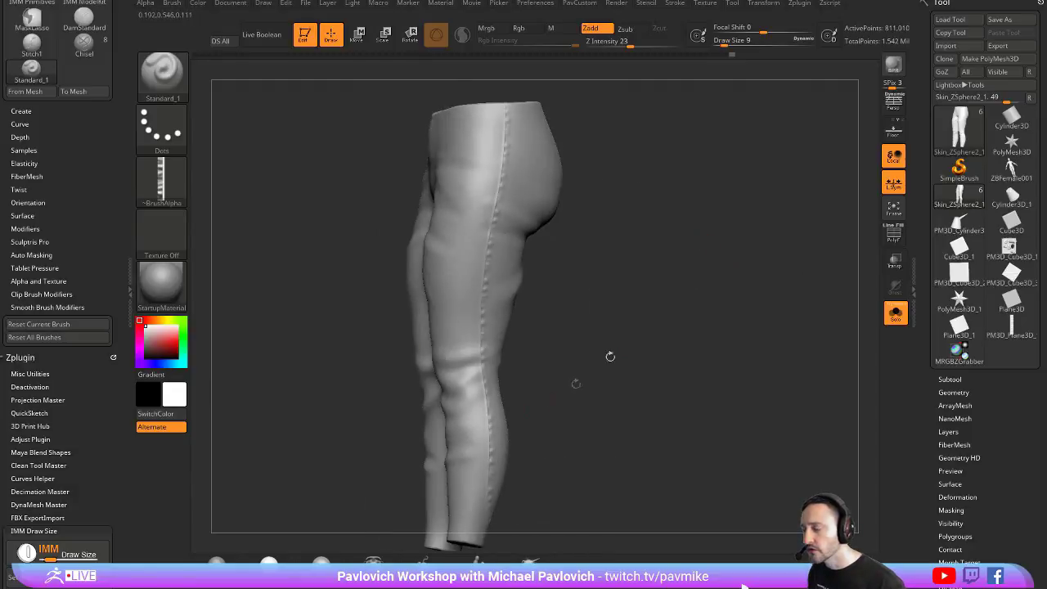
{"action": "mouse_move", "coordinate": [612, 251]}
{"action": "left_mouse_down"}
{"action": "mouse_move", "coordinate": [696, 235]}
{"action": "mouse_move", "coordinate": [610, 187]}
{"action": "left_mouse_up"}
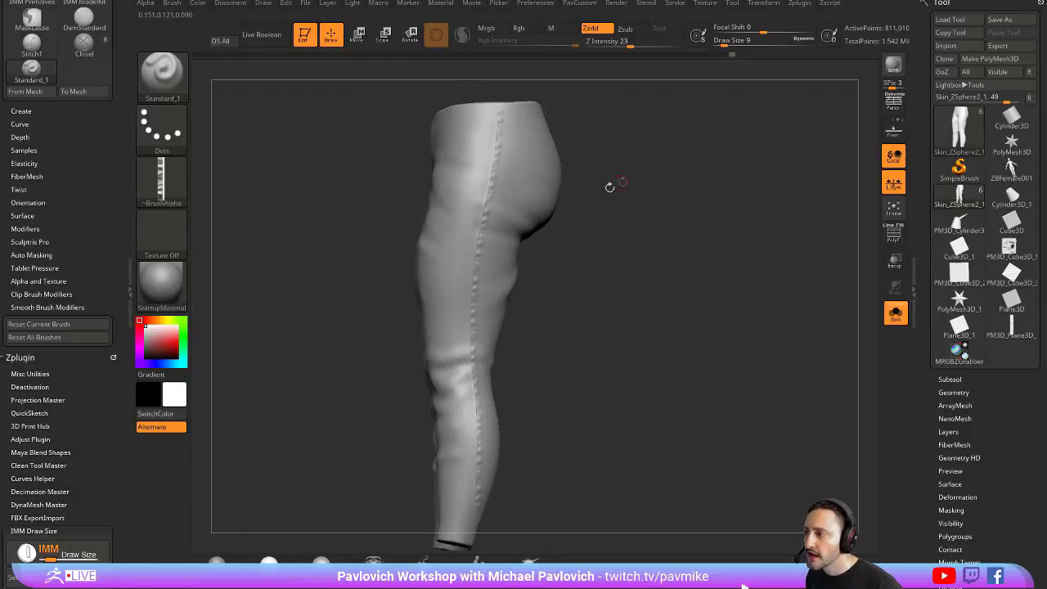
Step: Inspect the pants' geometry at subdivision level 2 and return to level 6
{"action": "left_click", "coordinate": [960, 379], "text": "shift"}
{"action": "left_click", "coordinate": [957, 380], "text": "shift"}
{"action": "left_click_drag", "start_coordinate": [921, 384], "coordinate": [923, 150]}
{"action": "left_click", "coordinate": [959, 159], "text": "shift"}
{"action": "left_click", "coordinate": [948, 183]}
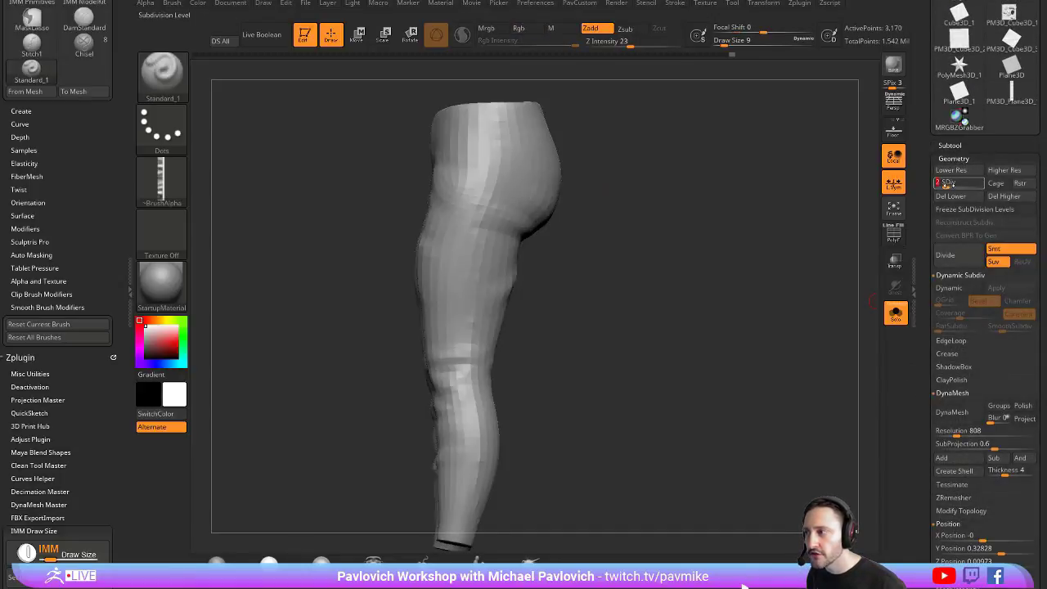
{"action": "left_click_drag", "start_coordinate": [950, 183], "coordinate": [987, 184]}
Step: Undo the outer-leg seam, try two seam strokes down the front side of the leg, and undo them
{"action": "mouse_move", "coordinate": [708, 255]}
{"action": "left_mouse_down"}
{"action": "mouse_move", "coordinate": [665, 251]}
{"action": "mouse_move", "coordinate": [715, 252]}
{"action": "left_mouse_up"}
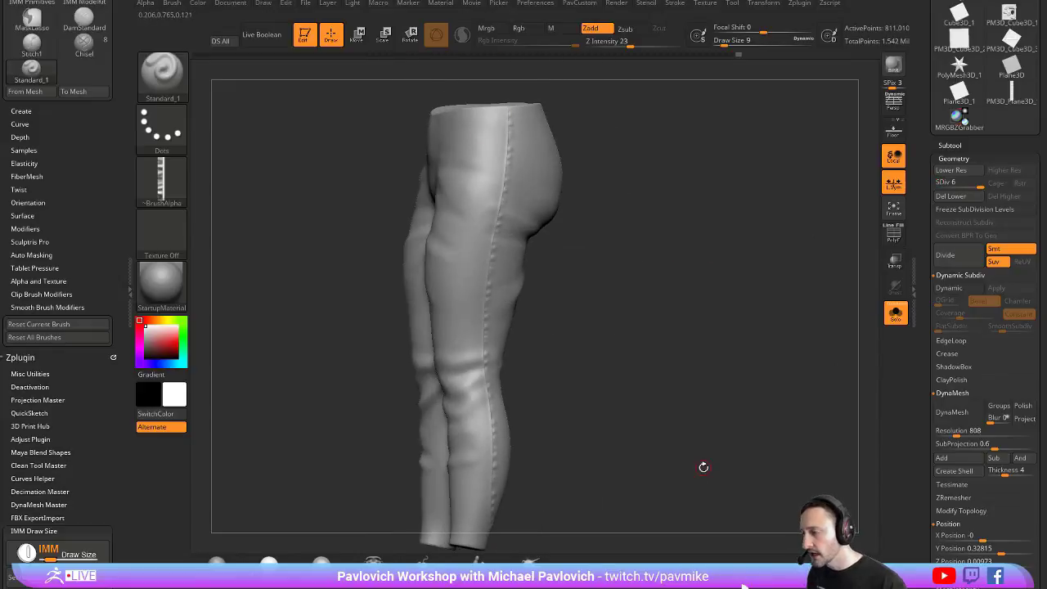
{"action": "left_click_drag", "start_coordinate": [703, 467], "coordinate": [740, 473]}
{"action": "key", "text": "ctrl+z"}
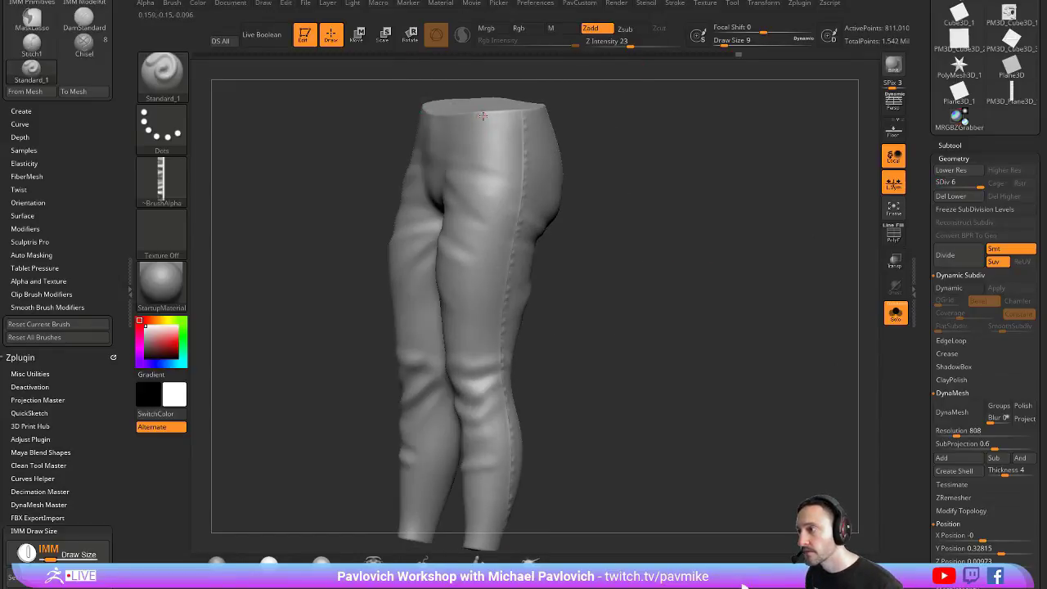
{"action": "left_click_drag", "start_coordinate": [501, 117], "coordinate": [484, 337]}
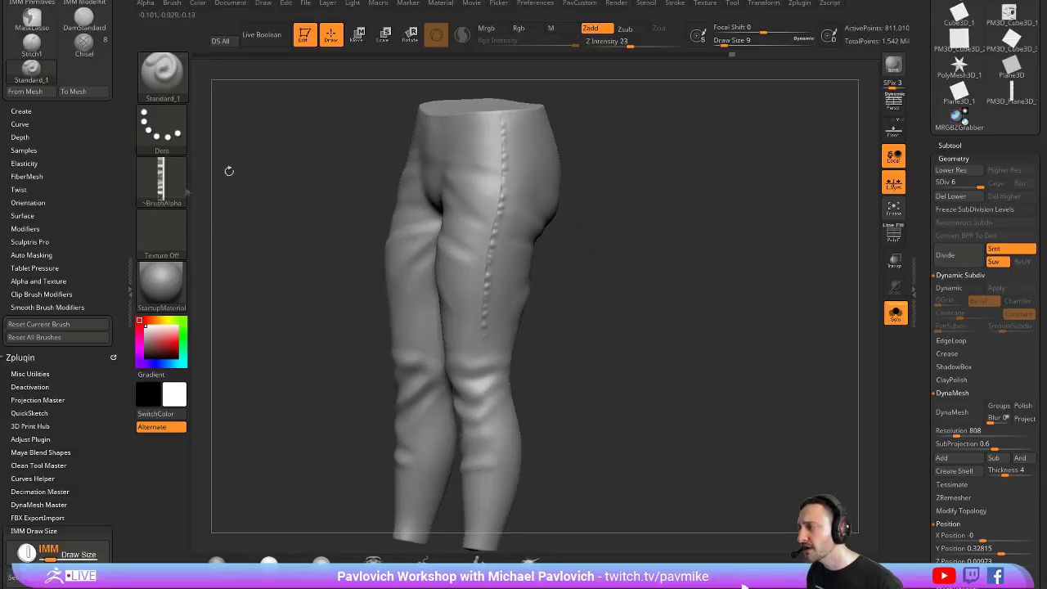
{"action": "key", "text": "ctrl+z"}
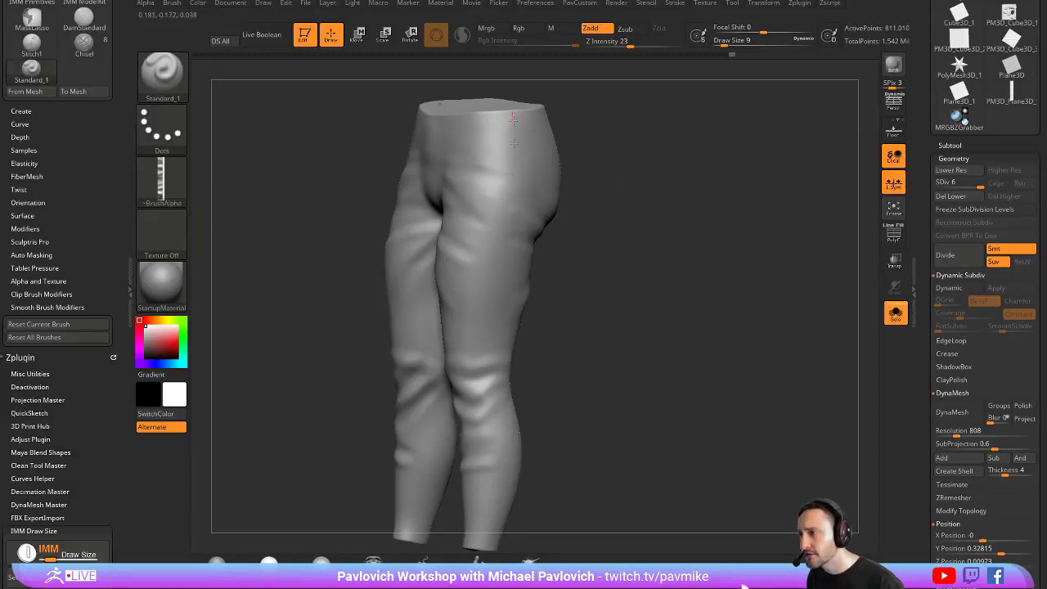
{"action": "left_click_drag", "start_coordinate": [508, 119], "coordinate": [500, 540]}
{"action": "key", "text": "ctrl+z"}
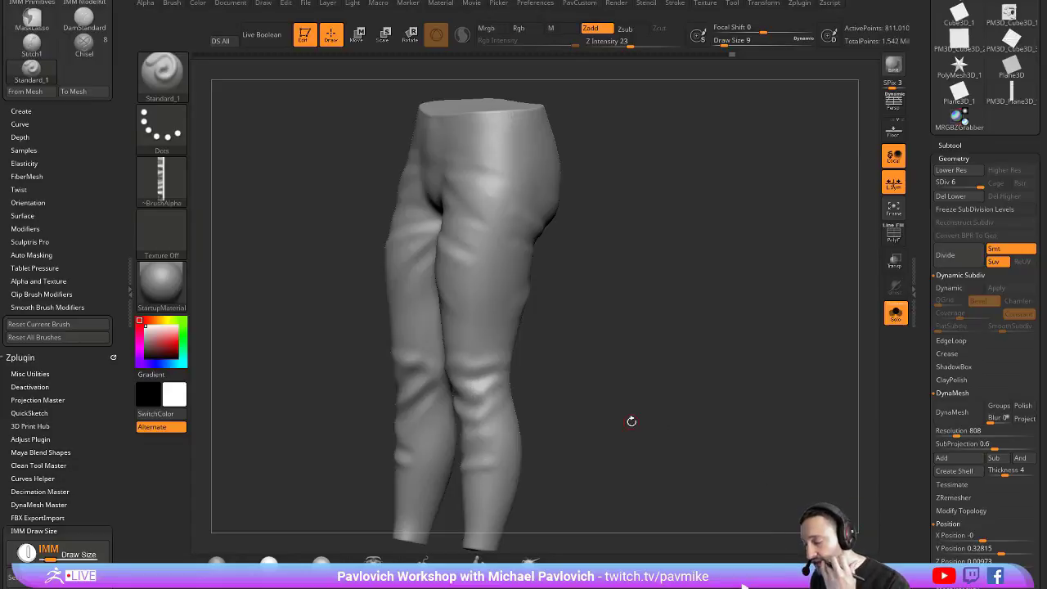